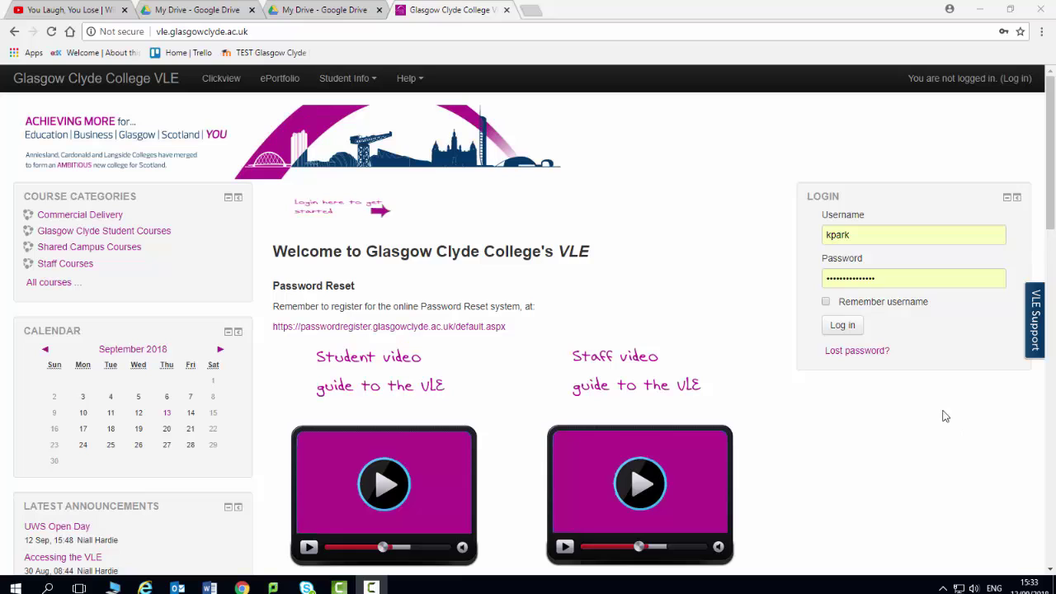
- Log in to the college VLE with the prefilled credentials and turn on customising for the dashboard page
{"action": "left_click", "coordinate": [842, 327]}
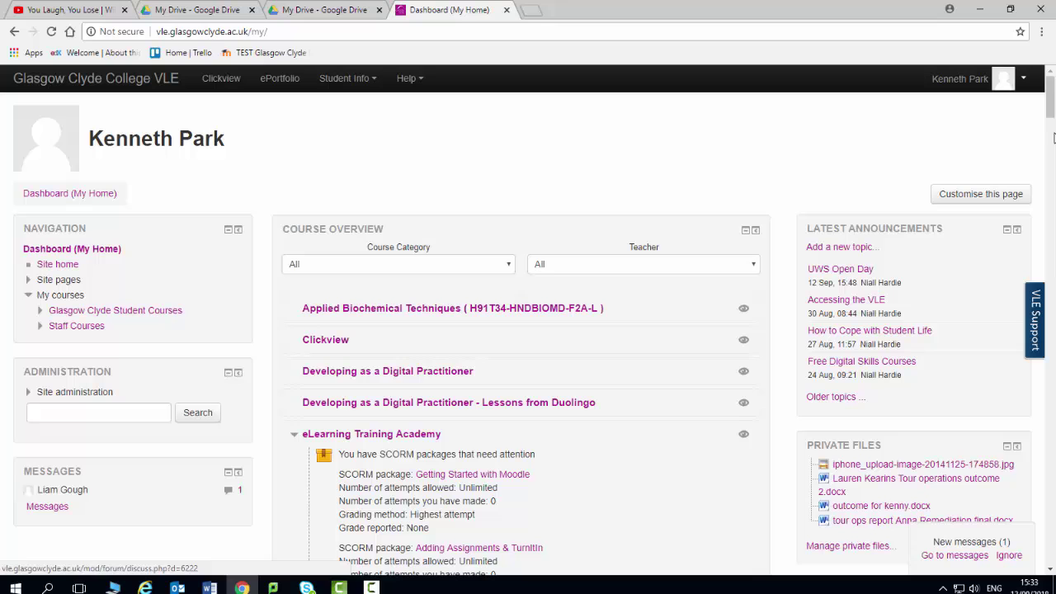
{"action": "left_click_drag", "start_coordinate": [1053, 112], "coordinate": [1046, 190]}
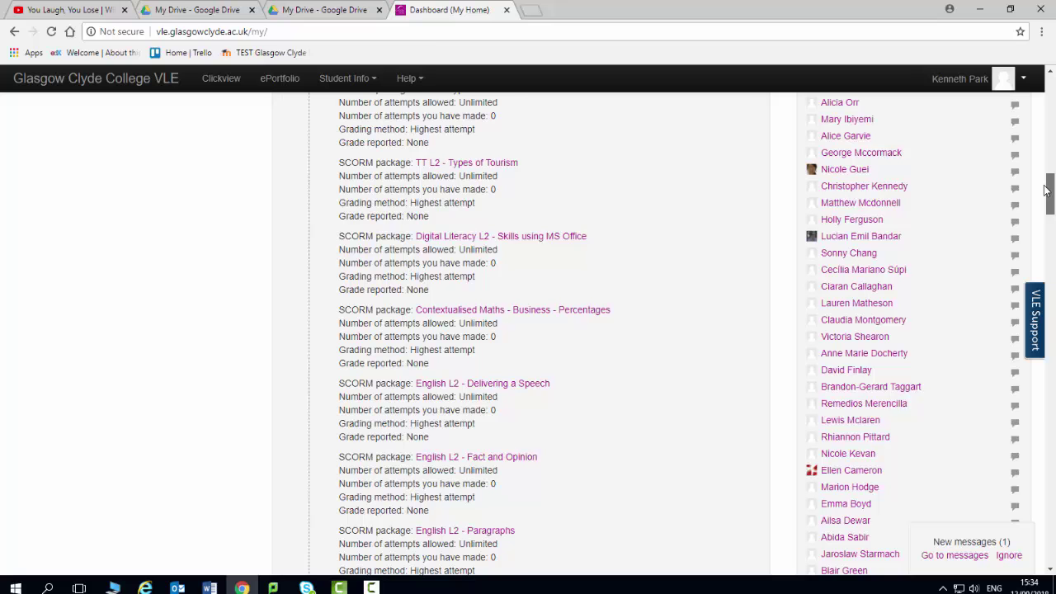
{"action": "scroll", "coordinate": [1046, 190], "scroll_direction": "up", "scroll_amount": 10}
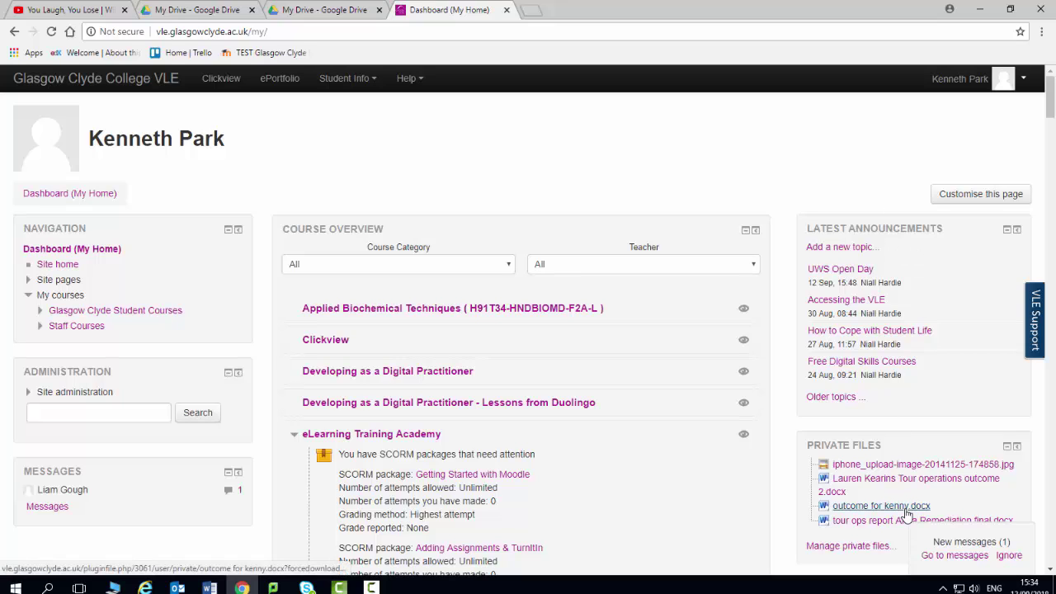
{"action": "left_click", "coordinate": [970, 198]}
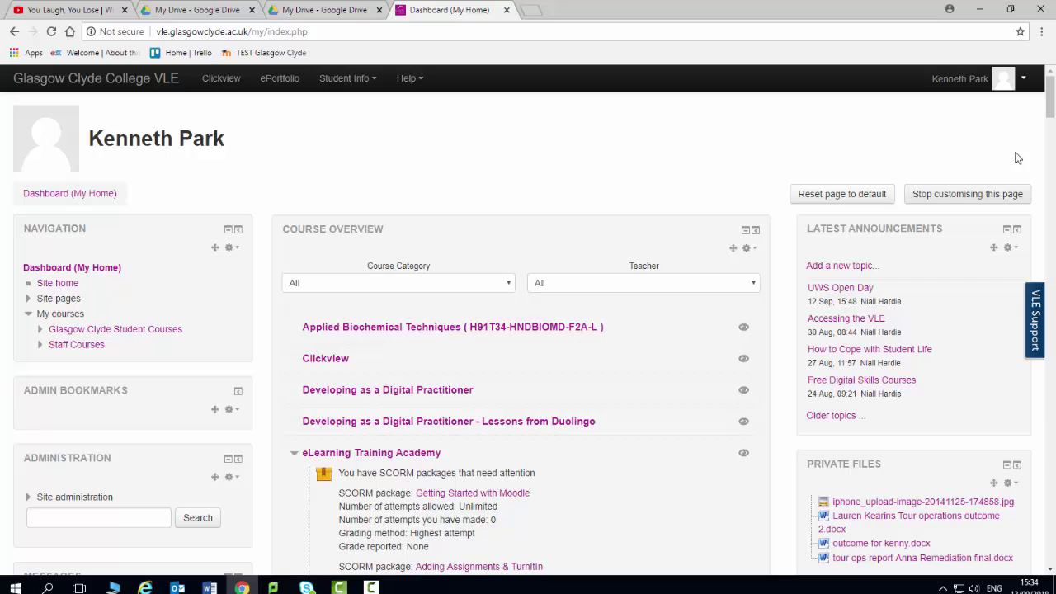
- Delete the Latest announcements block from the dashboard and confirm the deletion
{"action": "left_click_drag", "start_coordinate": [1052, 98], "coordinate": [1052, 106]}
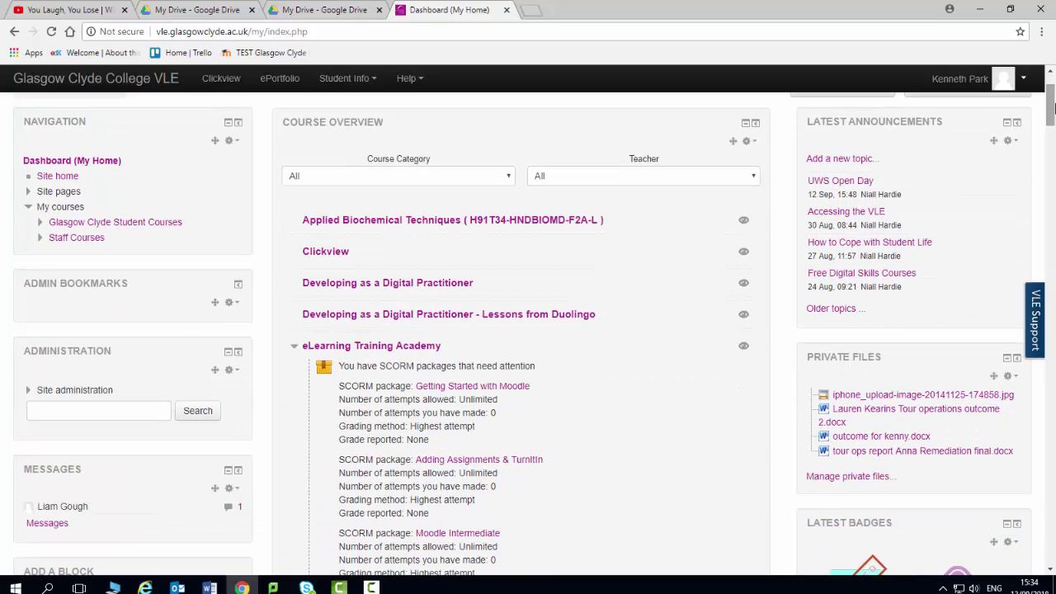
{"action": "left_click", "coordinate": [1010, 141]}
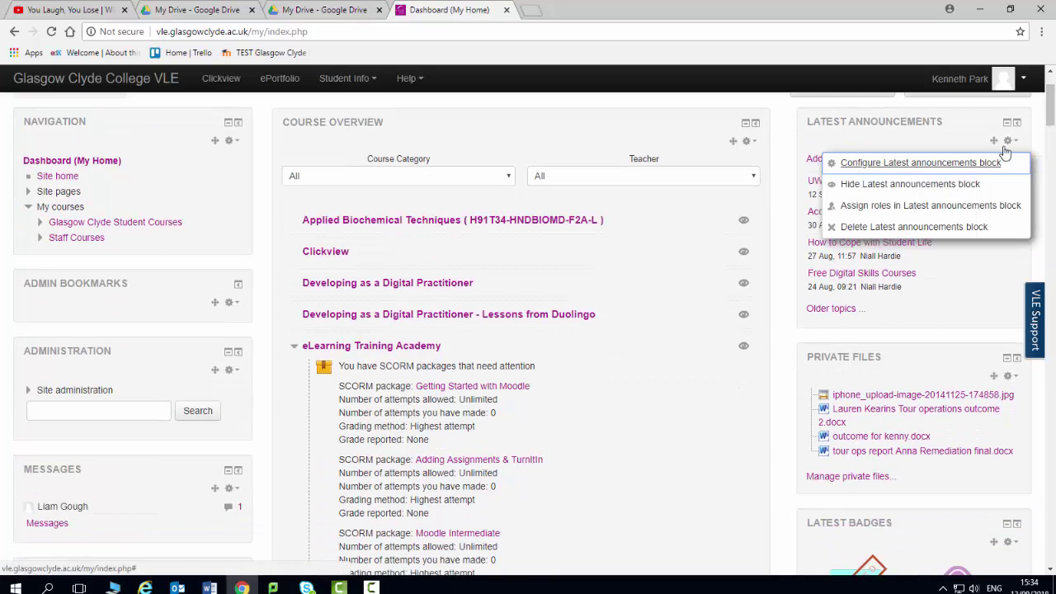
{"action": "left_click", "coordinate": [896, 228]}
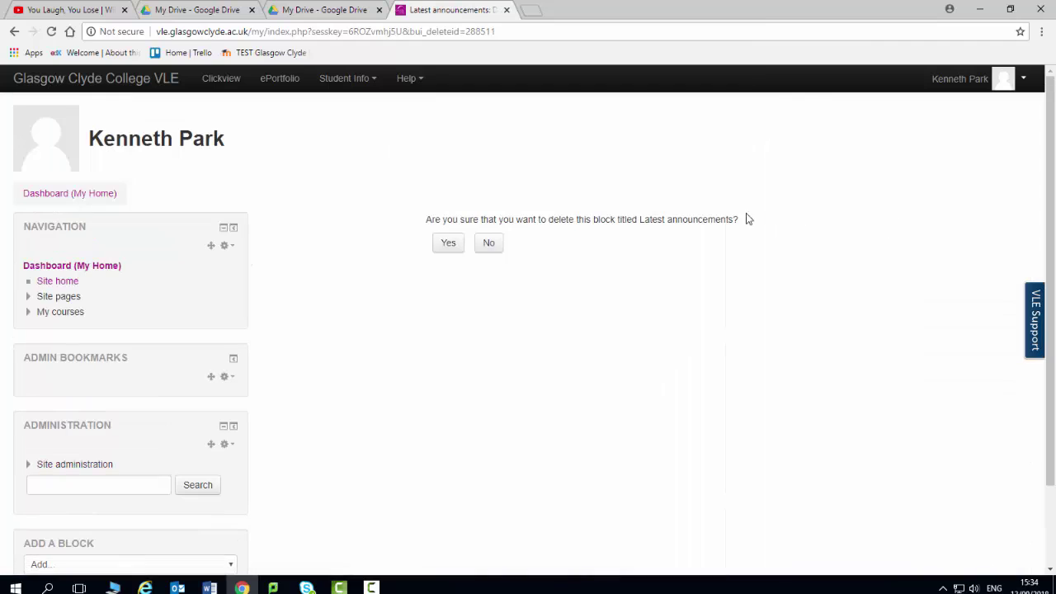
{"action": "left_click", "coordinate": [446, 247]}
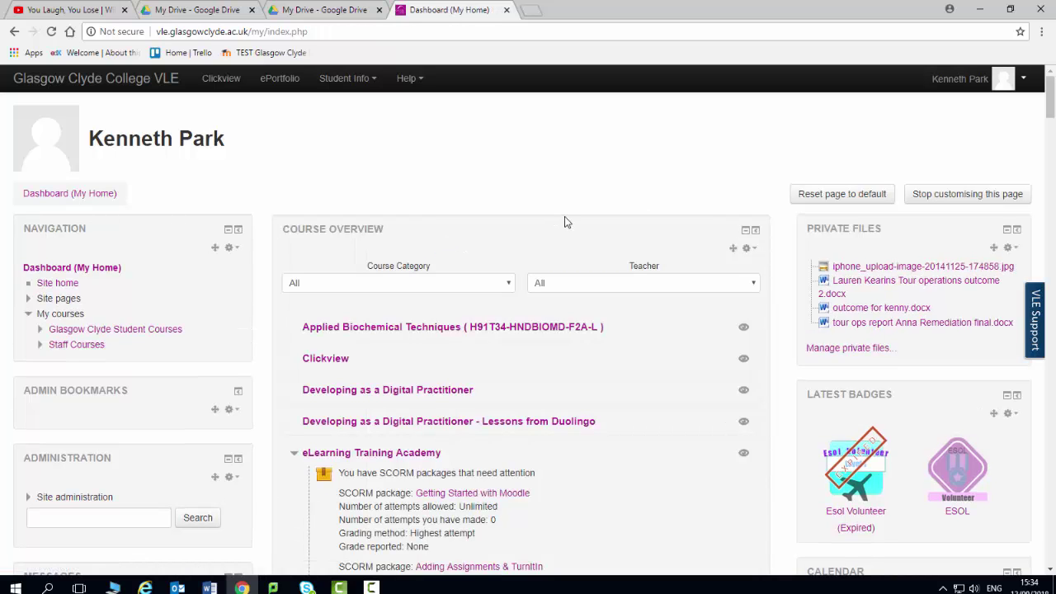
- Delete the Private files block from the dashboard and confirm the deletion
{"action": "left_click", "coordinate": [1014, 248]}
{"action": "left_click", "coordinate": [914, 333]}
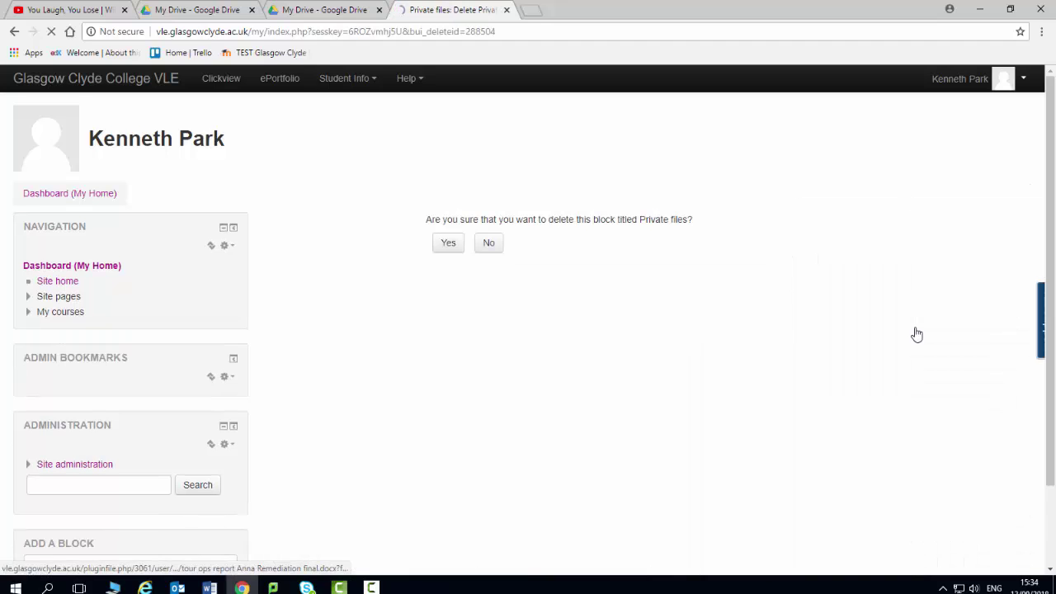
{"action": "left_click", "coordinate": [451, 245]}
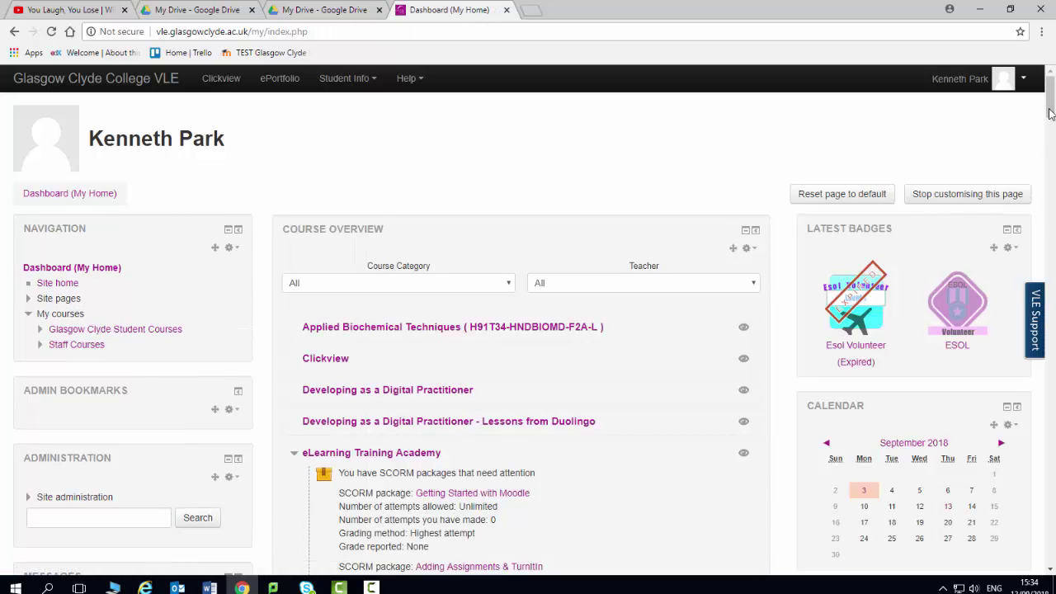
- Delete the Latest badges block from the dashboard and confirm the deletion
{"action": "left_click_drag", "start_coordinate": [1050, 103], "coordinate": [1050, 111]}
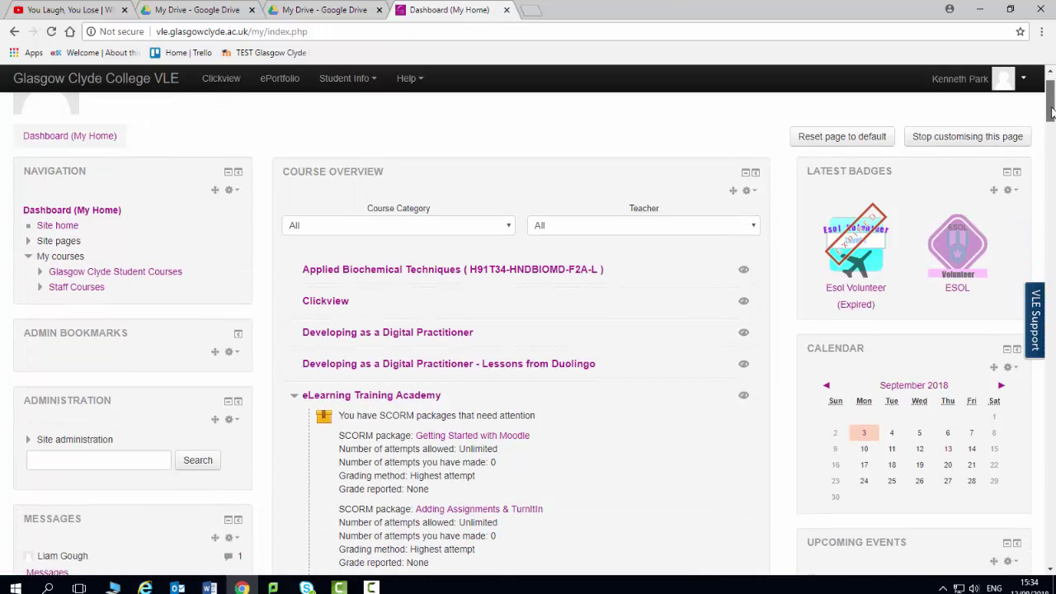
{"action": "scroll", "coordinate": [1051, 113], "scroll_direction": "down", "scroll_amount": 1}
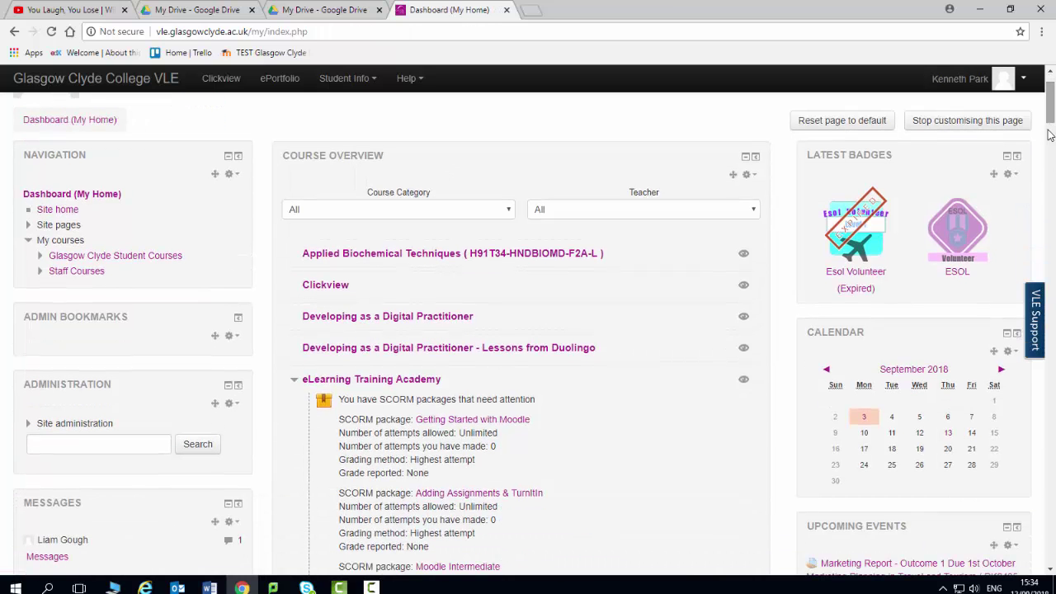
{"action": "left_click", "coordinate": [1011, 174]}
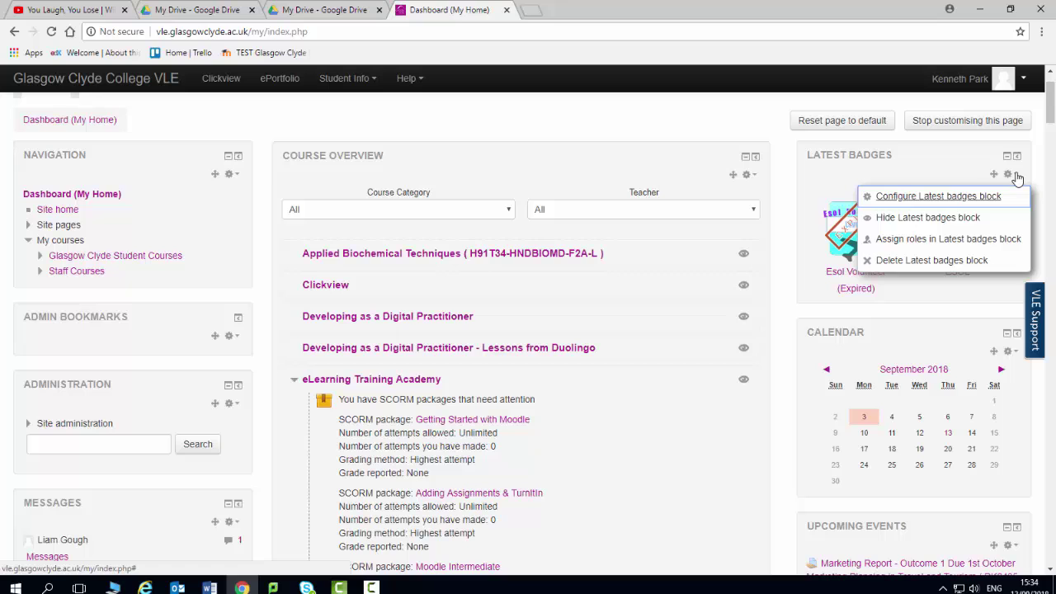
{"action": "left_click", "coordinate": [911, 261]}
{"action": "left_click", "coordinate": [452, 245]}
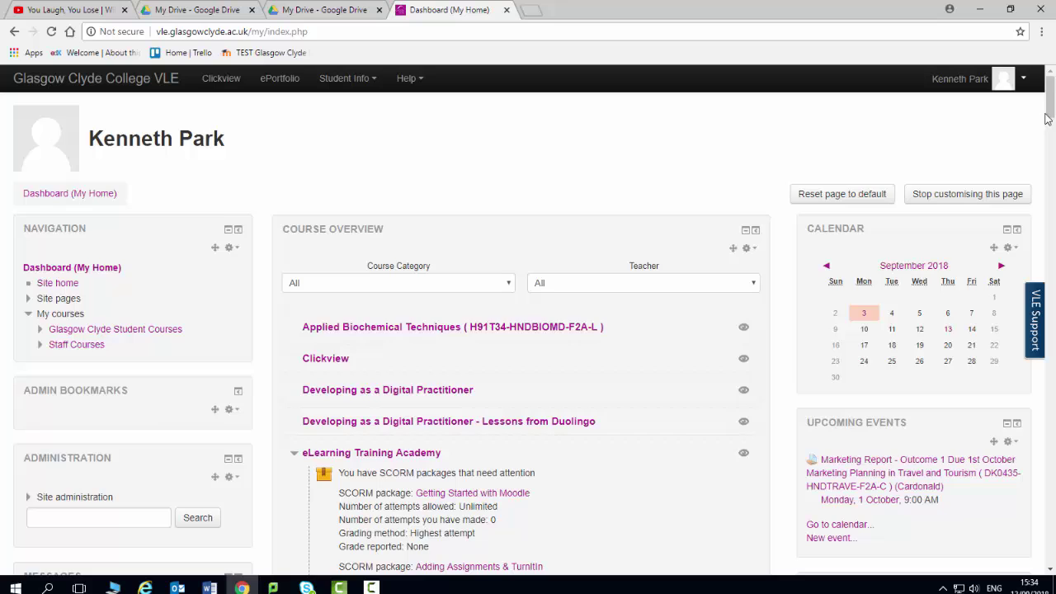
- Delete the Calendar block beside the course overview and confirm the deletion
{"action": "scroll", "coordinate": [1046, 117], "scroll_direction": "down", "scroll_amount": 1}
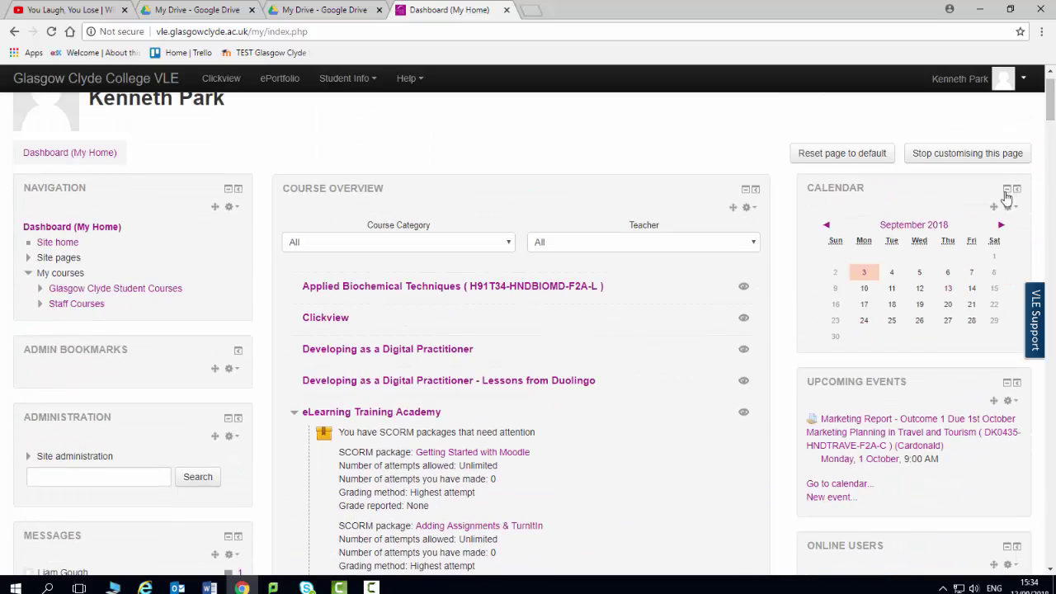
{"action": "left_click", "coordinate": [1008, 206]}
{"action": "left_click", "coordinate": [920, 292]}
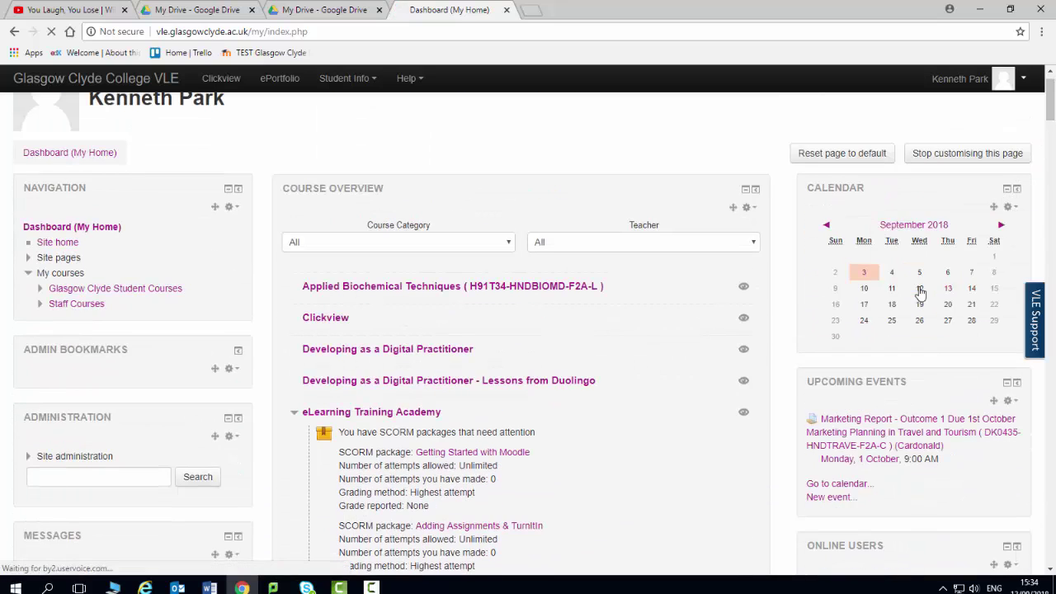
{"action": "left_click", "coordinate": [440, 245]}
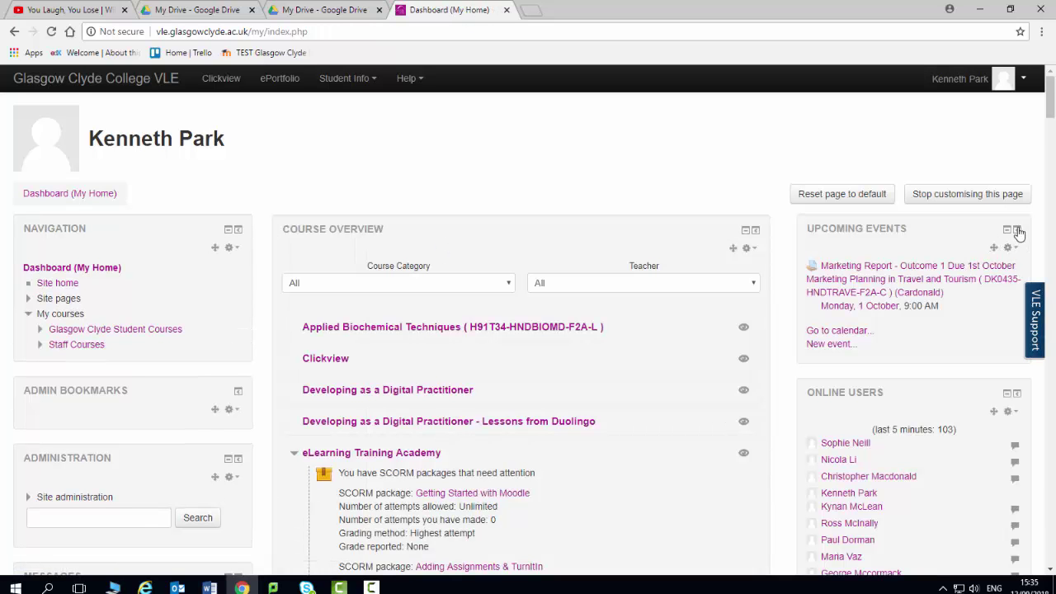
- Delete the Upcoming events block from the dashboard and confirm the deletion
{"action": "left_click", "coordinate": [1016, 248]}
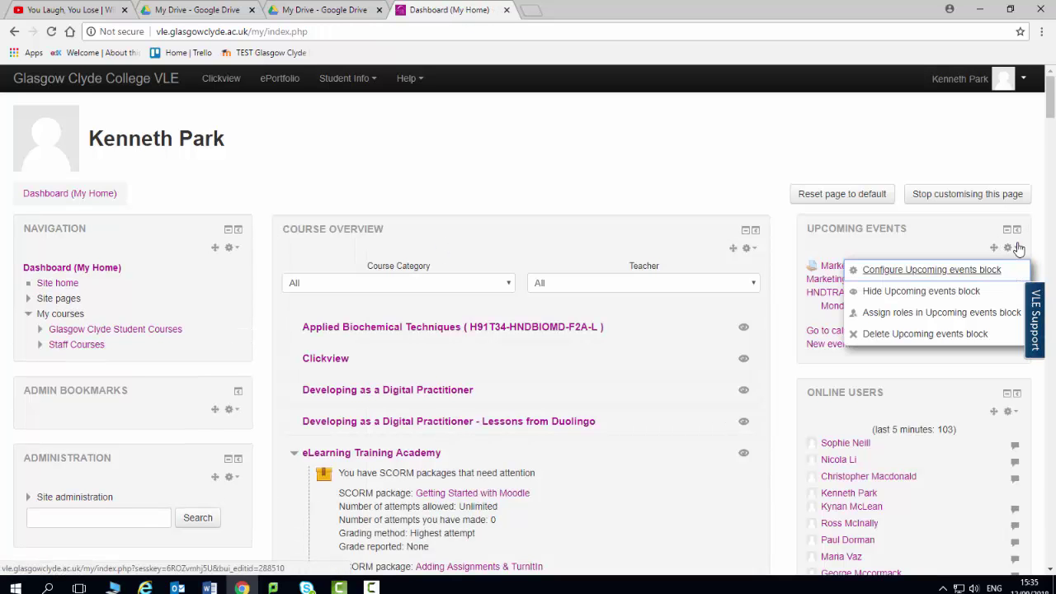
{"action": "left_click", "coordinate": [903, 334]}
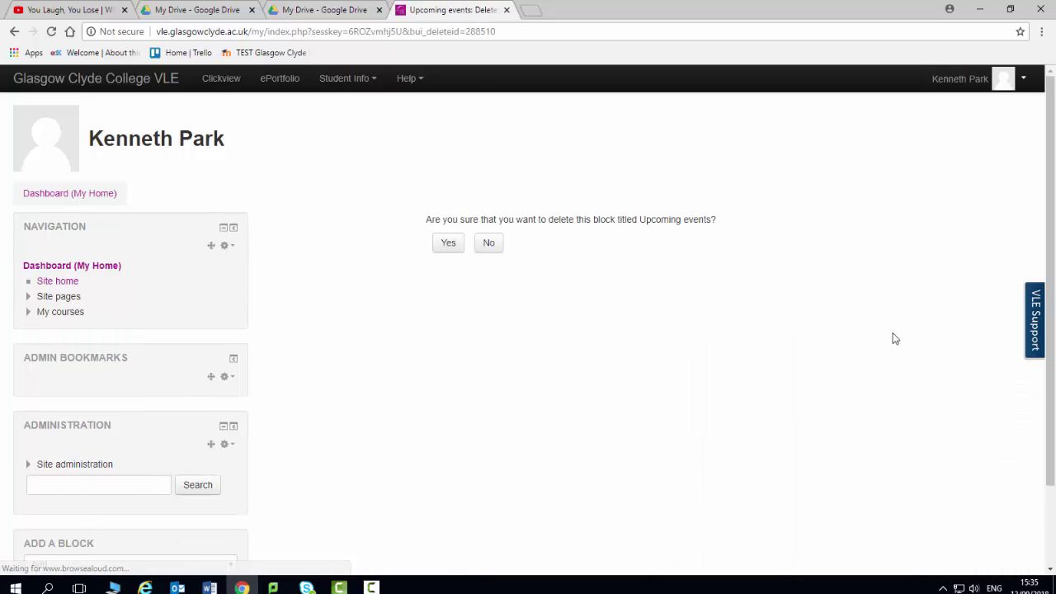
{"action": "left_click", "coordinate": [447, 247]}
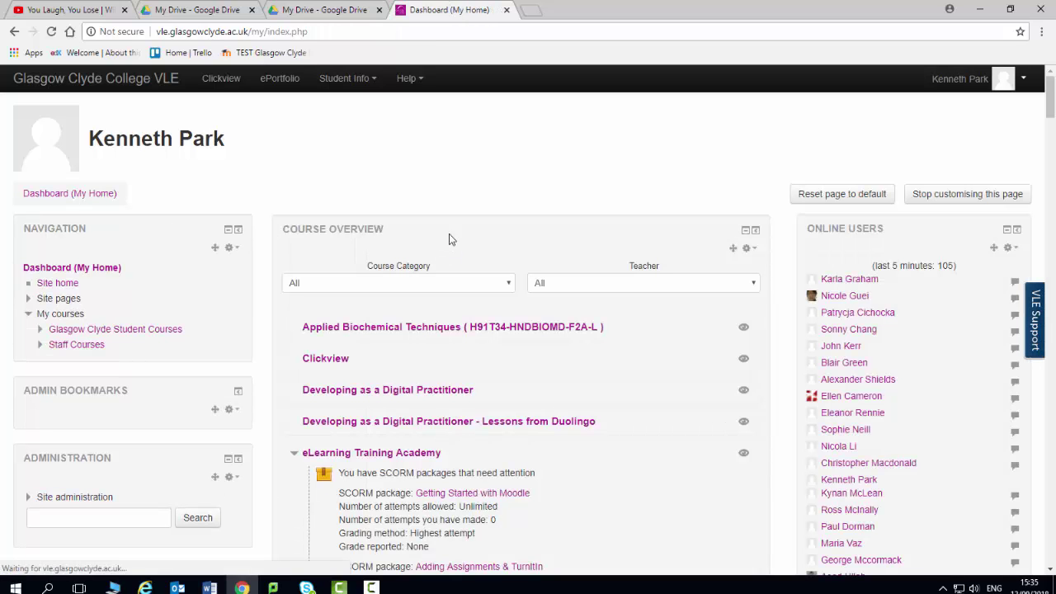
- Delete the Online users block from the dashboard and confirm the deletion
{"action": "left_click", "coordinate": [1008, 248]}
{"action": "left_click", "coordinate": [936, 334]}
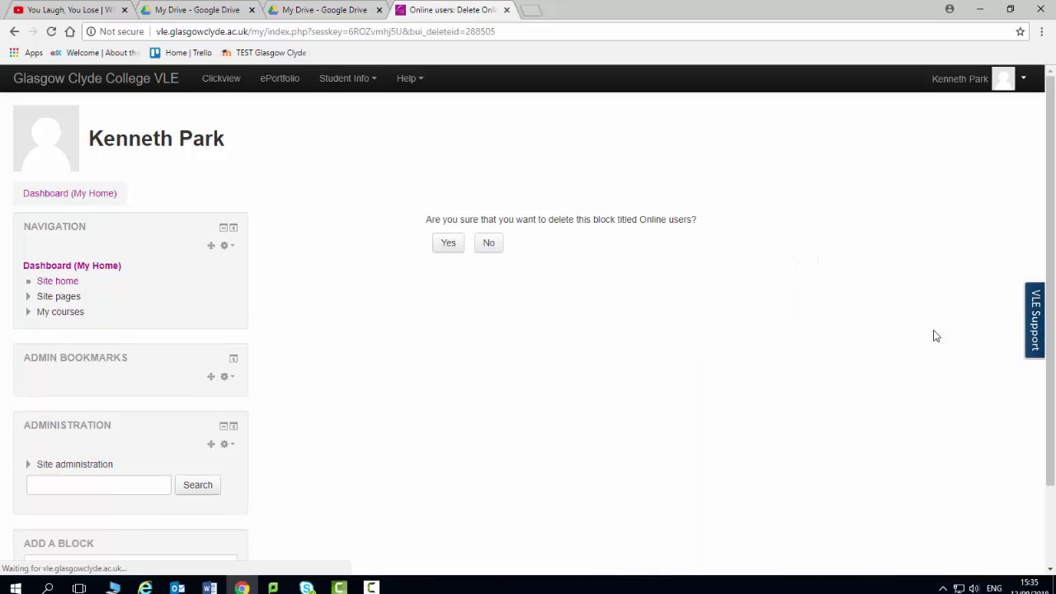
{"action": "left_click", "coordinate": [445, 243]}
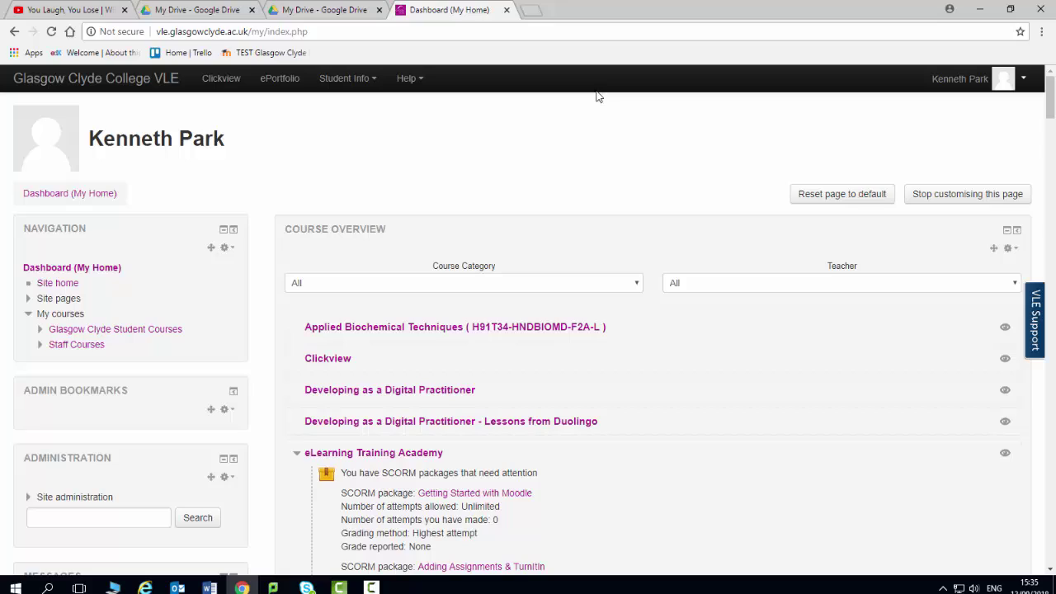
- Add a new Calendar block to the dashboard from the list of available blocks
{"action": "mouse_move", "coordinate": [1052, 99]}
{"action": "left_mouse_down"}
{"action": "mouse_move", "coordinate": [1053, 166]}
{"action": "mouse_move", "coordinate": [1053, 95]}
{"action": "left_mouse_up"}
{"action": "left_click_drag", "start_coordinate": [1051, 101], "coordinate": [1051, 122]}
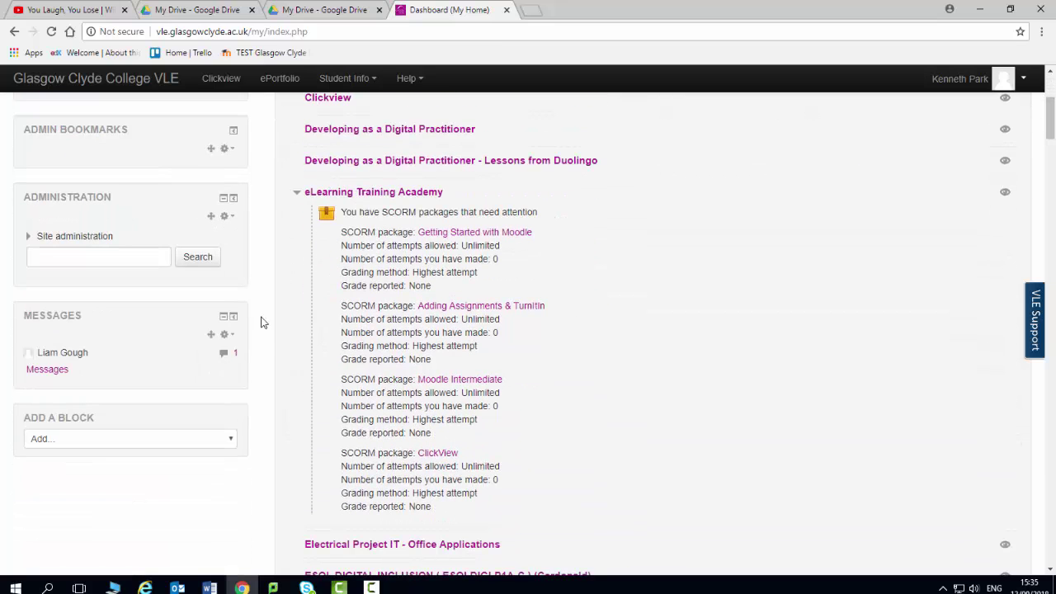
{"action": "left_click", "coordinate": [234, 439]}
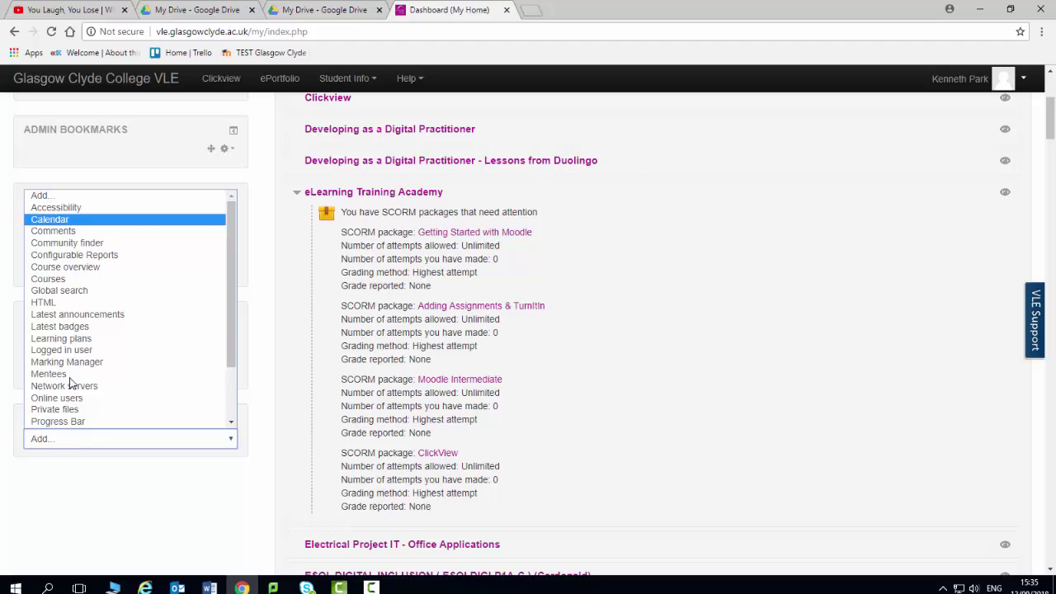
{"action": "left_click", "coordinate": [80, 485]}
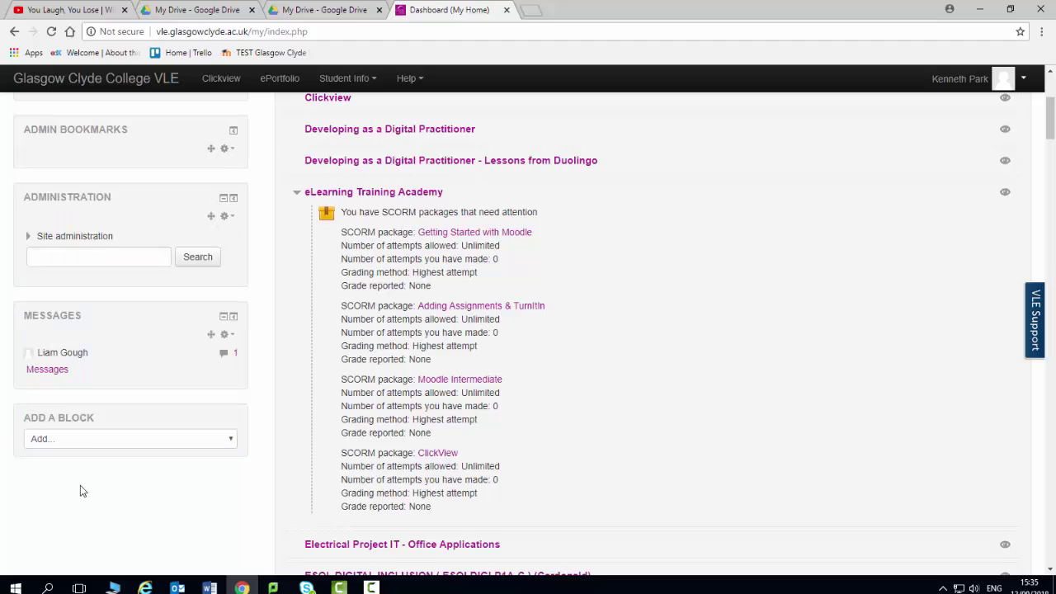
{"action": "left_click", "coordinate": [228, 440]}
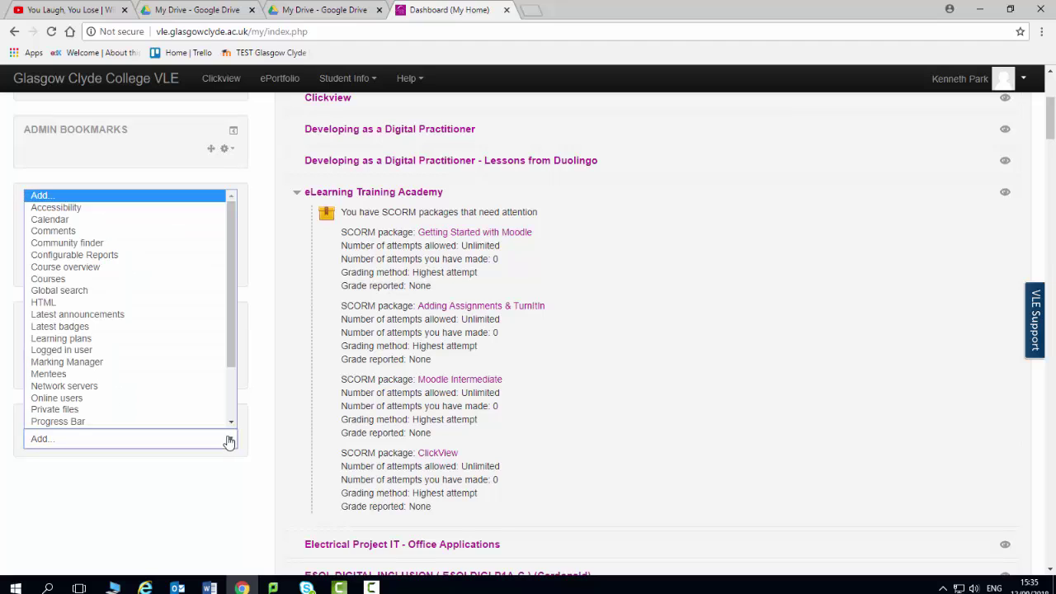
{"action": "left_click", "coordinate": [58, 219]}
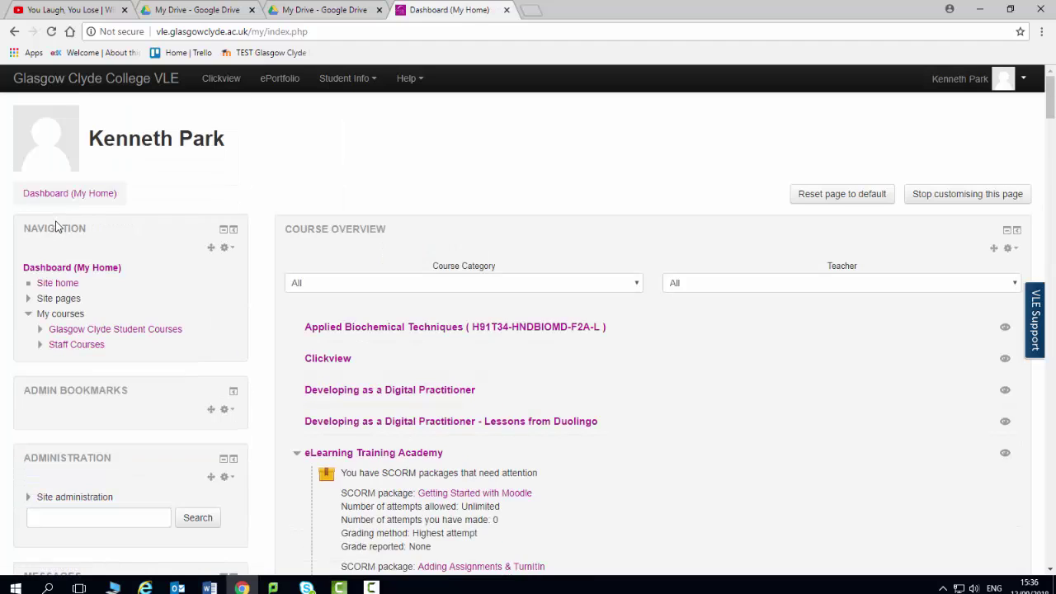
- Move the Calendar block up its column until it sits above the Navigation block
{"action": "scroll", "coordinate": [1039, 121], "scroll_direction": "down", "scroll_amount": 4}
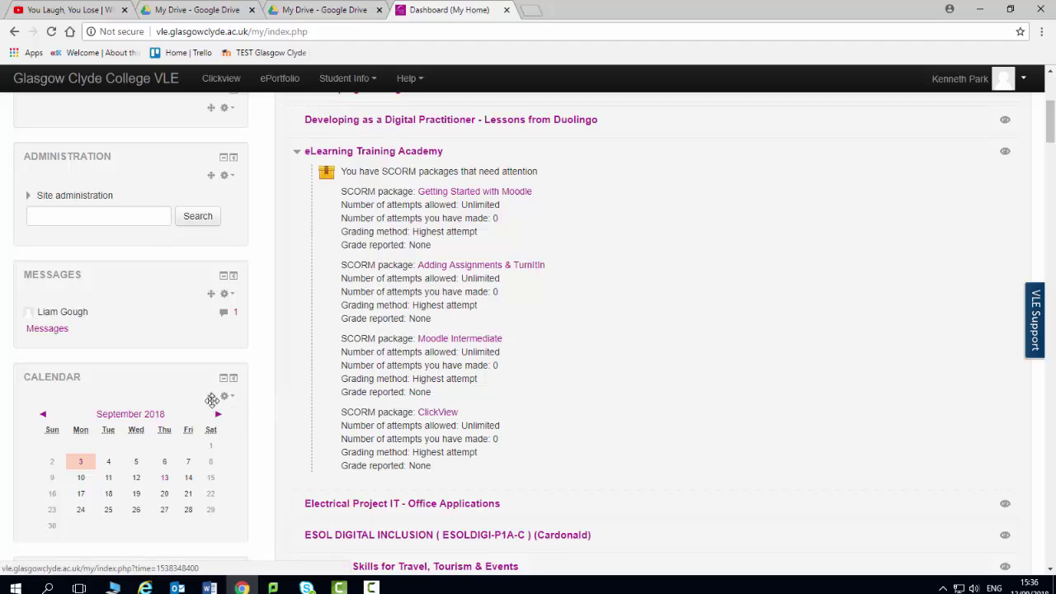
{"action": "left_click_drag", "start_coordinate": [211, 397], "coordinate": [221, 165]}
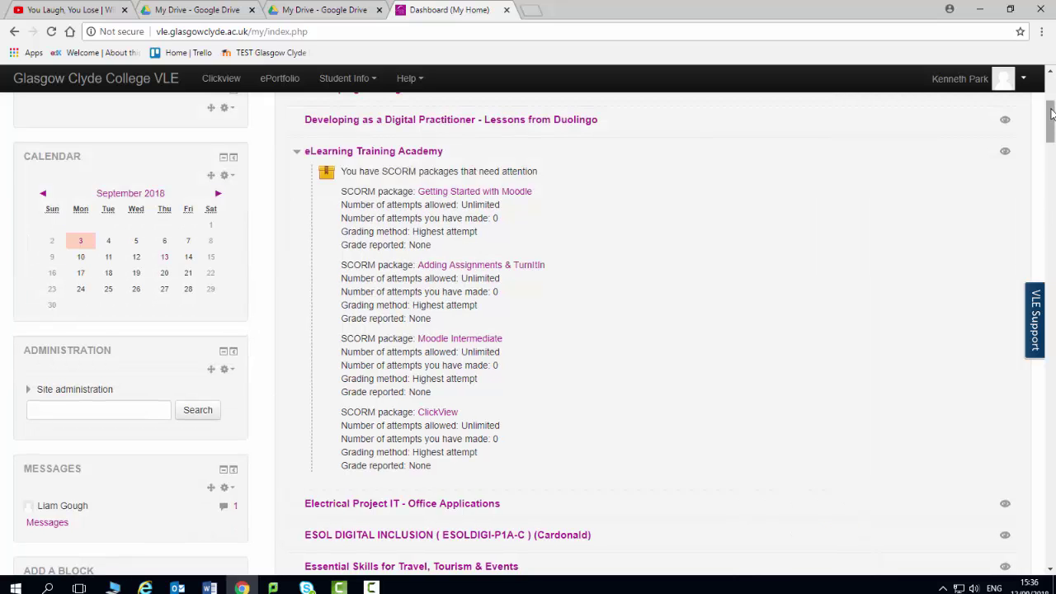
{"action": "scroll", "coordinate": [1053, 165], "scroll_direction": "up", "scroll_amount": 4}
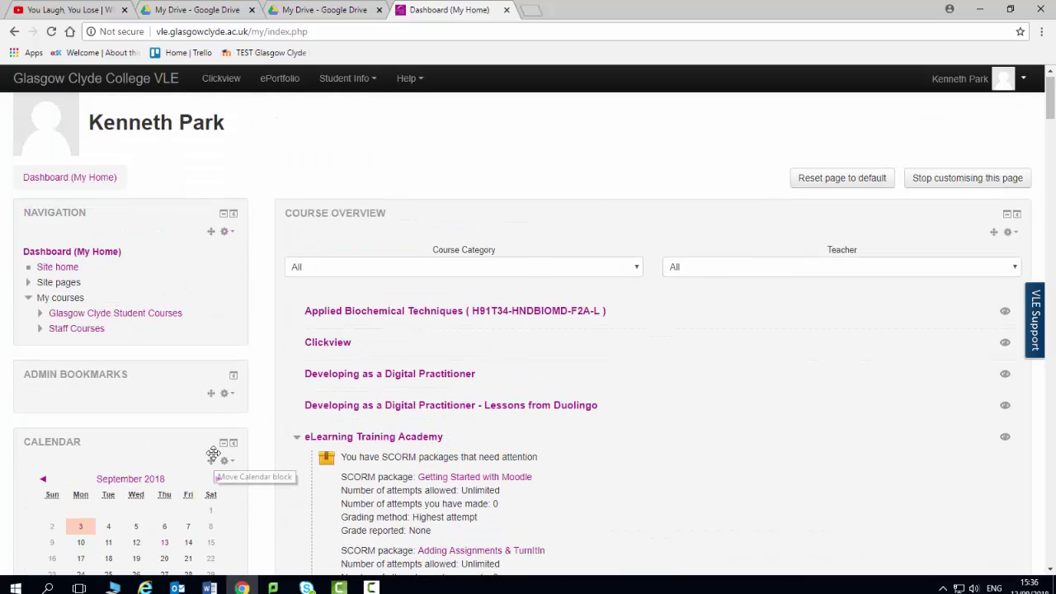
{"action": "left_click_drag", "start_coordinate": [217, 457], "coordinate": [210, 227]}
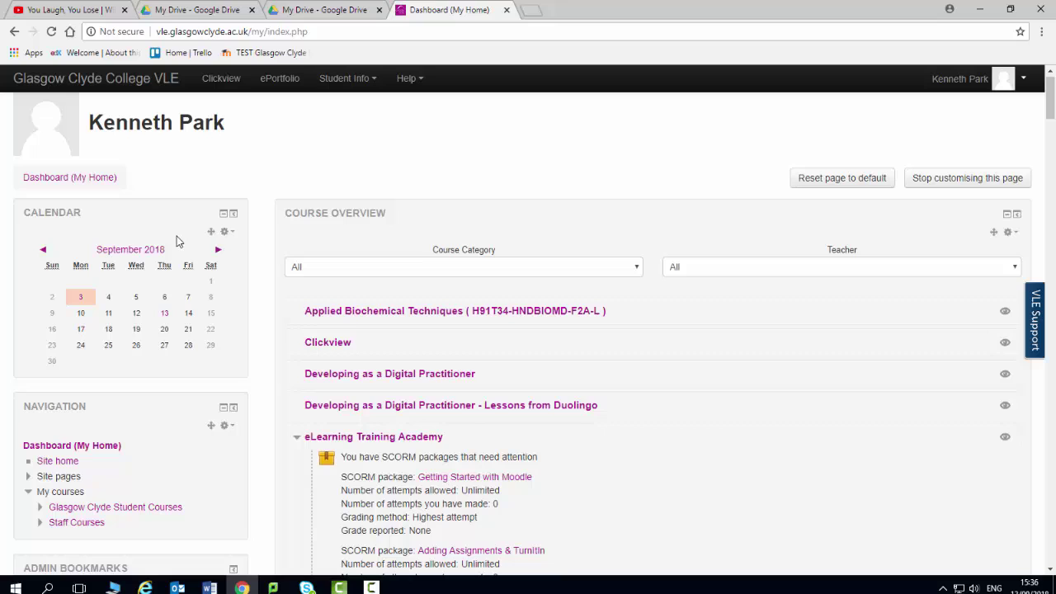
- Delete the newly added Calendar block above the Navigation block and confirm the deletion
{"action": "left_click", "coordinate": [229, 233]}
{"action": "left_click", "coordinate": [147, 319]}
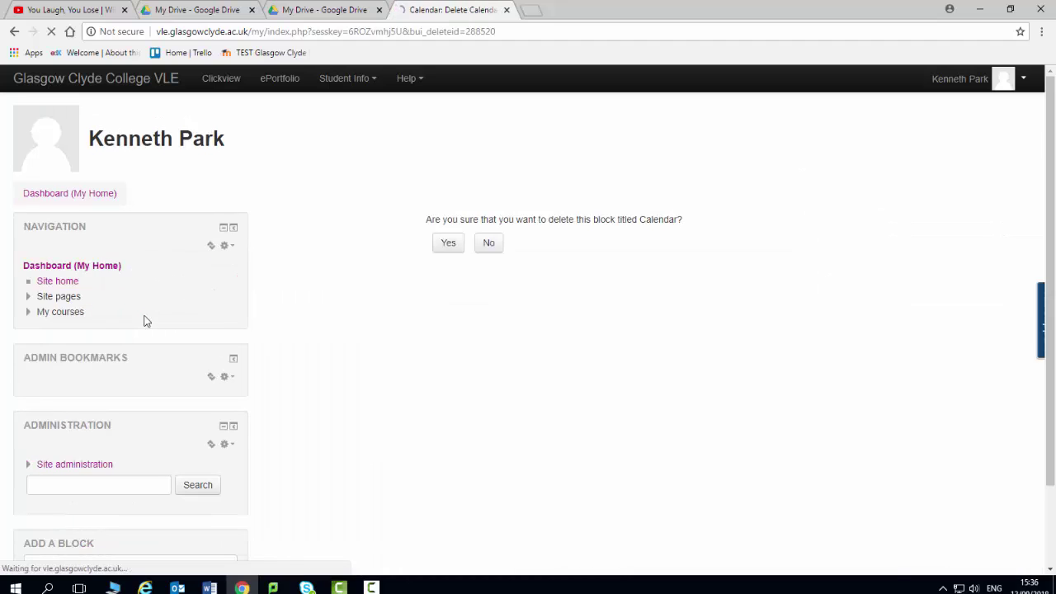
{"action": "left_click", "coordinate": [447, 243]}
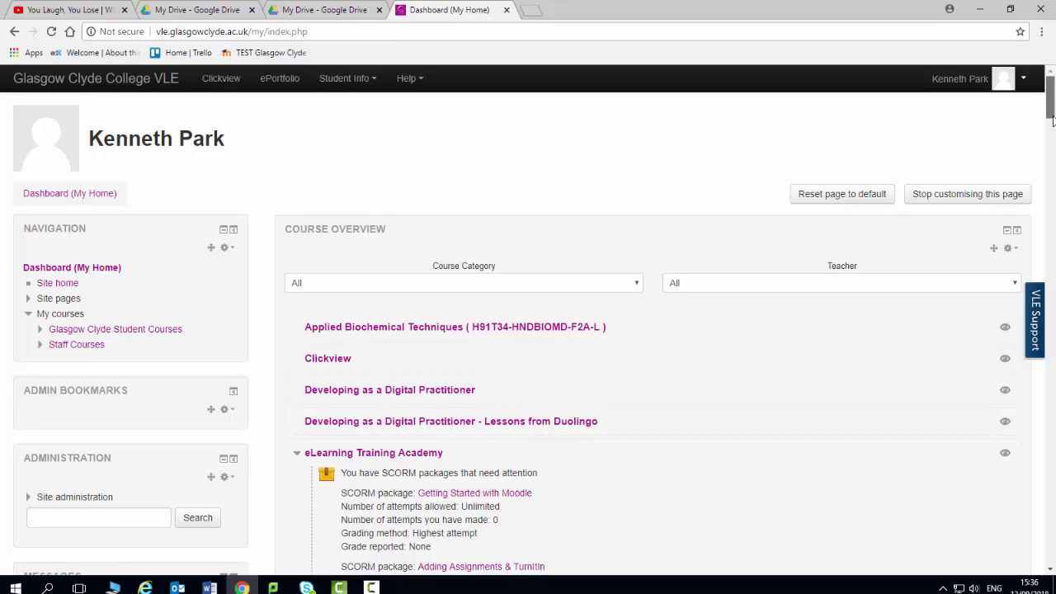
{"action": "scroll", "coordinate": [1052, 122], "scroll_direction": "down", "scroll_amount": 1}
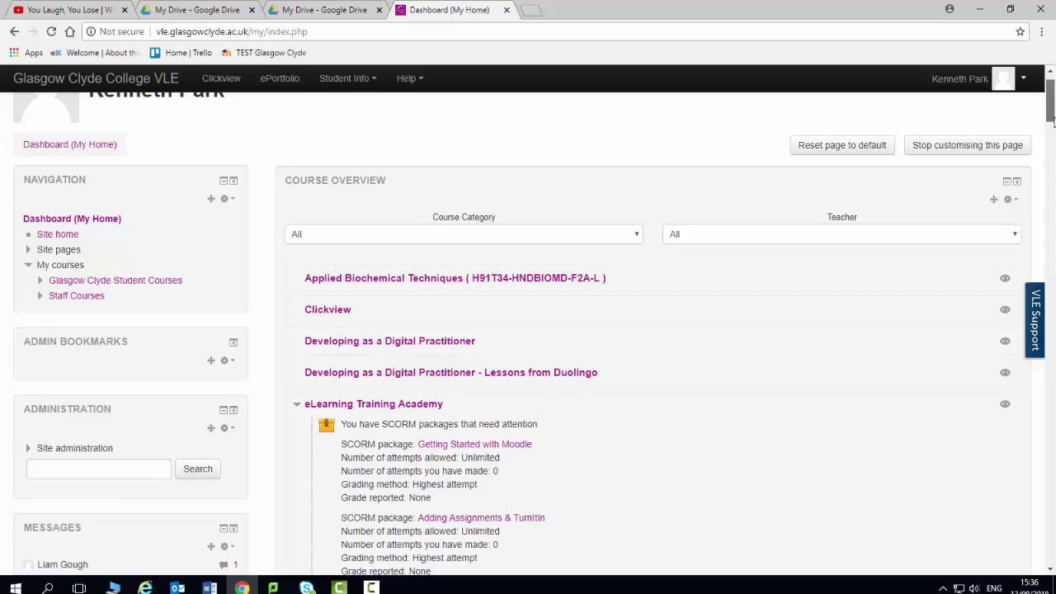
{"action": "scroll", "coordinate": [1051, 122], "scroll_direction": "up", "scroll_amount": 1}
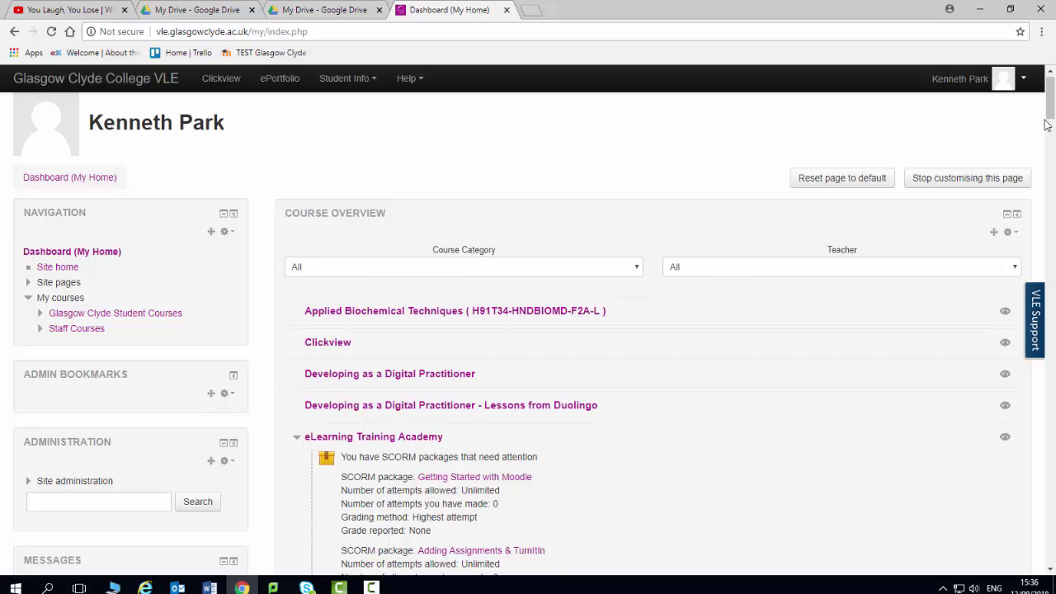
- Delete the Course overview block from the dashboard's main area and confirm the deletion
{"action": "left_click_drag", "start_coordinate": [1048, 122], "coordinate": [1052, 97]}
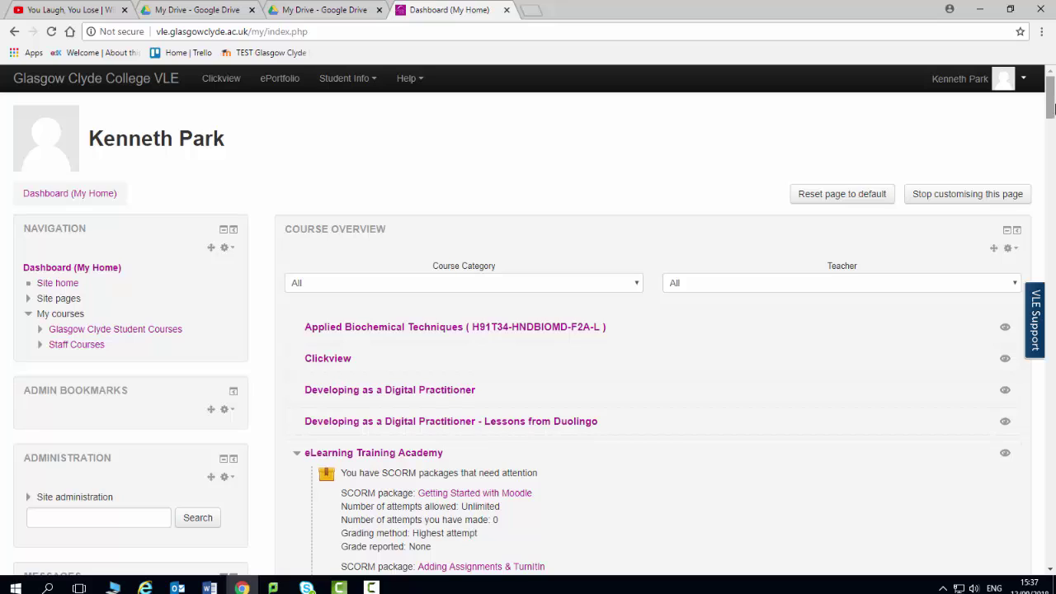
{"action": "left_click", "coordinate": [1015, 250]}
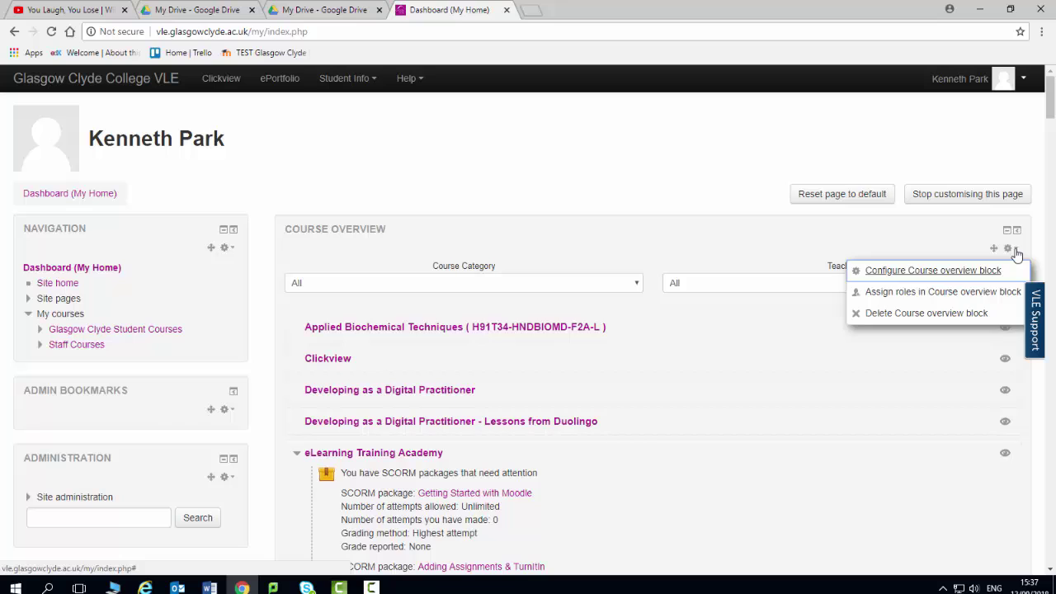
{"action": "left_click", "coordinate": [897, 314]}
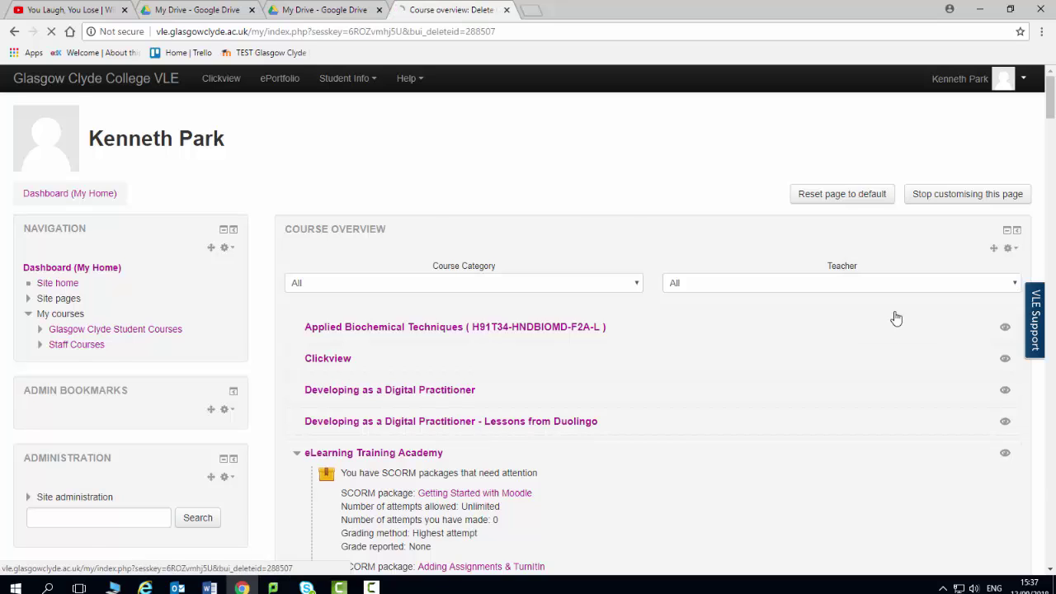
{"action": "left_click", "coordinate": [448, 245]}
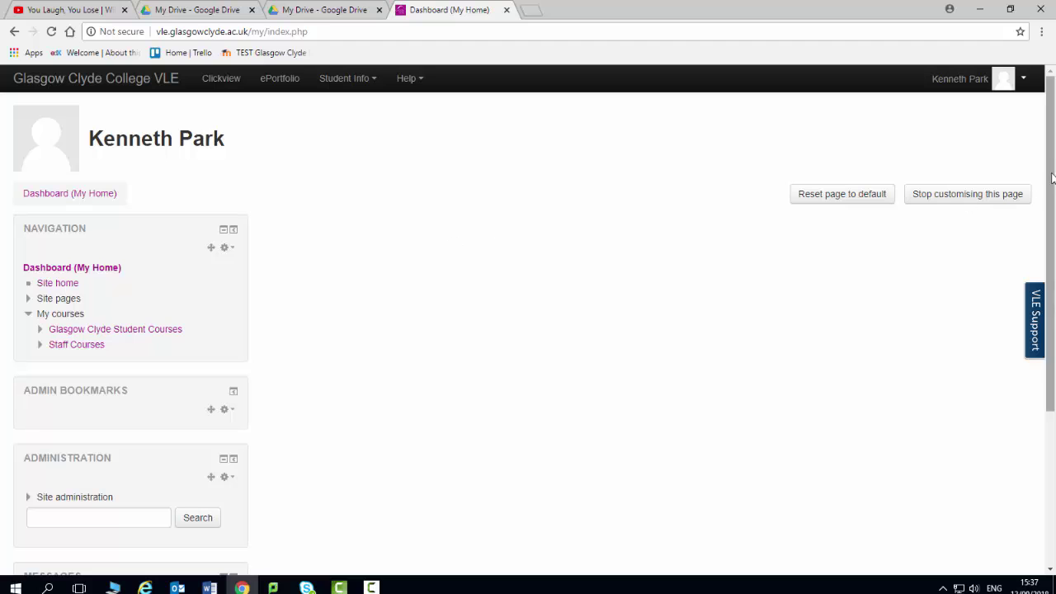
- Add a new Course overview block to the dashboard from the list of available blocks
{"action": "scroll", "coordinate": [577, 247], "scroll_direction": "down", "scroll_amount": 1}
{"action": "scroll", "coordinate": [495, 165], "scroll_direction": "up", "scroll_amount": 1}
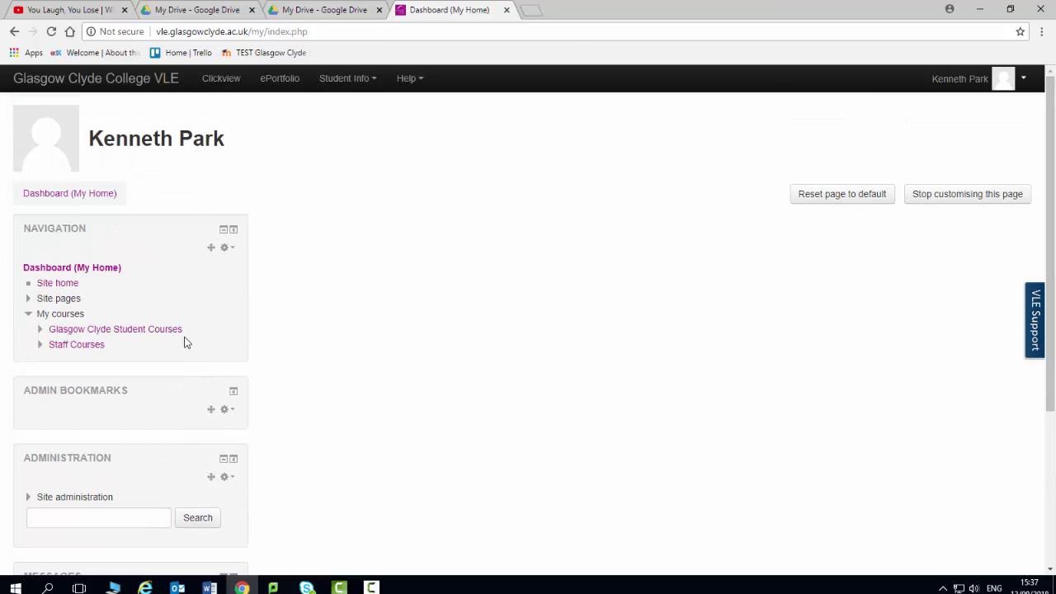
{"action": "left_click_drag", "start_coordinate": [1053, 232], "coordinate": [1037, 384]}
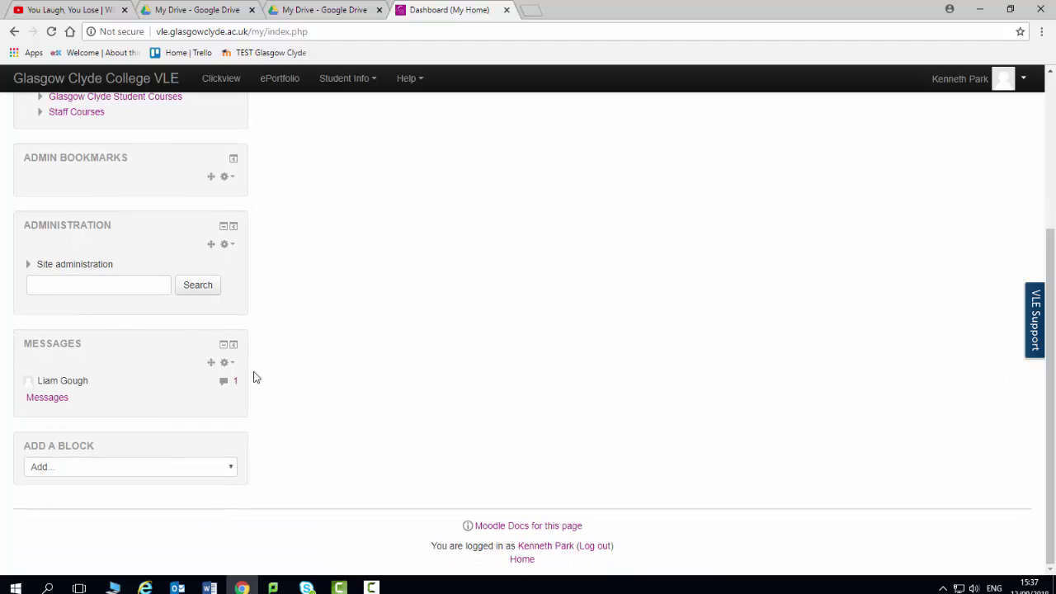
{"action": "left_click", "coordinate": [230, 468]}
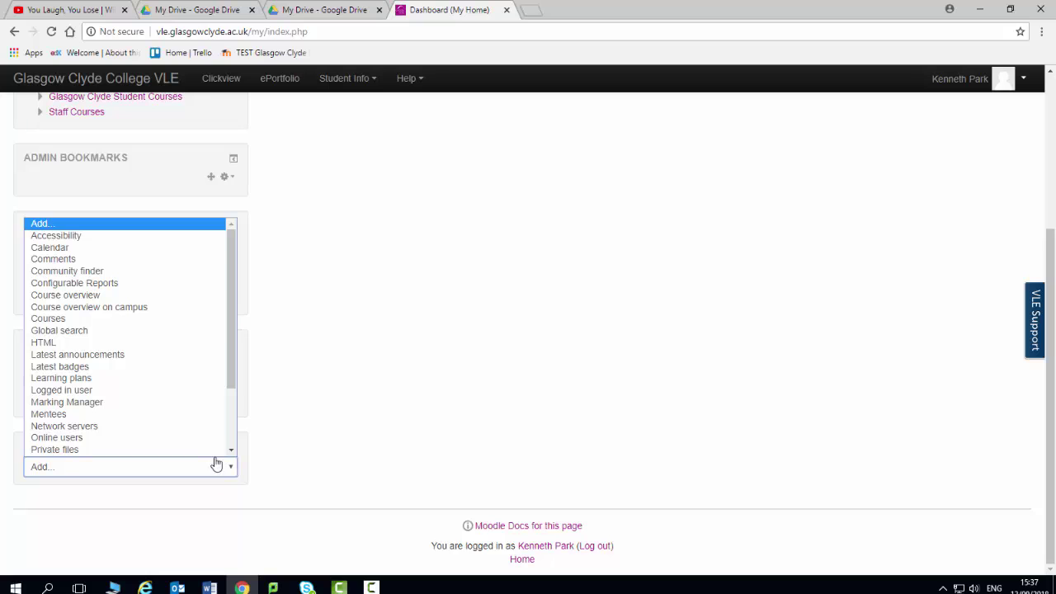
{"action": "left_click", "coordinate": [101, 295]}
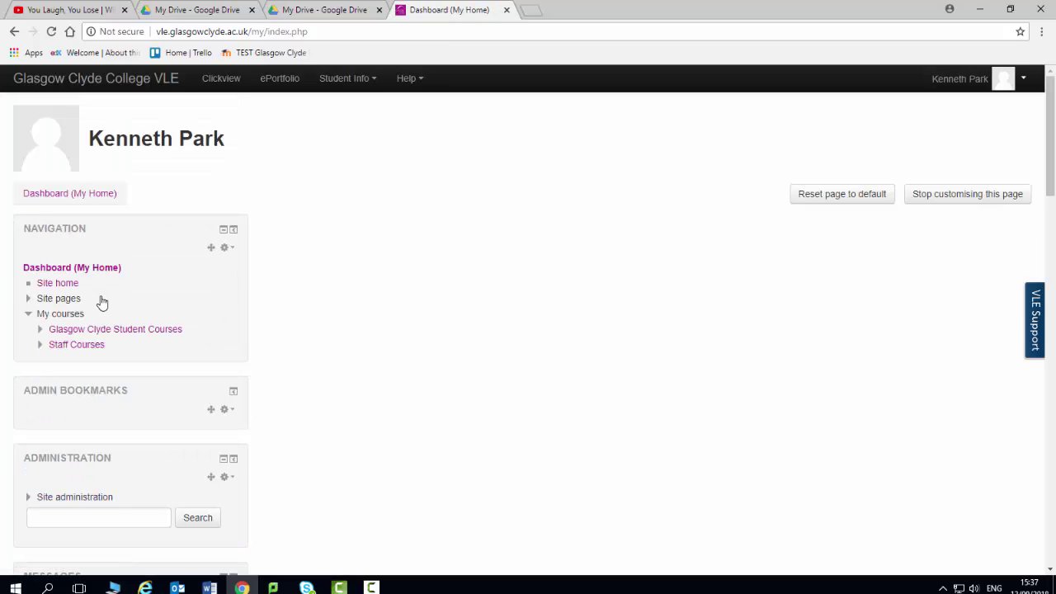
- Move the newly added Course overview block from below the Messages block into the dashboard's empty main content area
{"action": "left_click_drag", "start_coordinate": [1053, 202], "coordinate": [1053, 301]}
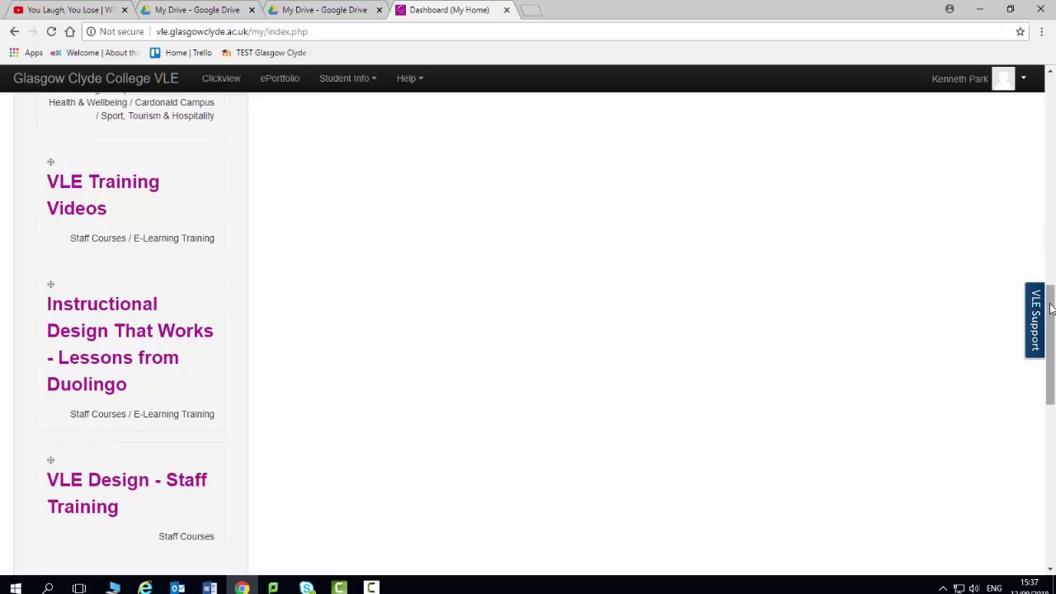
{"action": "scroll", "coordinate": [219, 287], "scroll_direction": "up", "scroll_amount": 5}
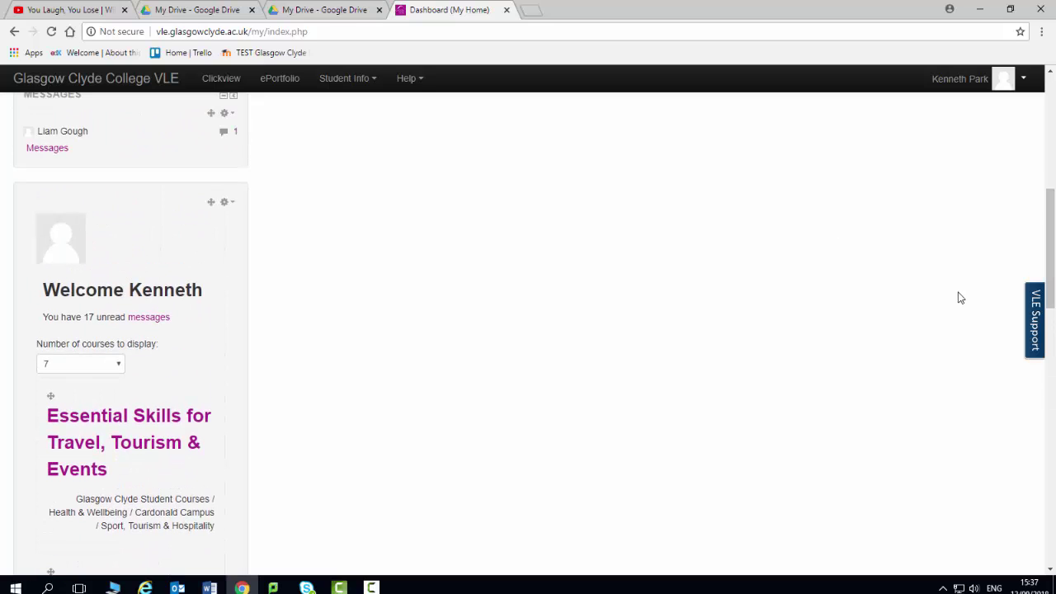
{"action": "scroll", "coordinate": [449, 271], "scroll_direction": "up", "scroll_amount": 3}
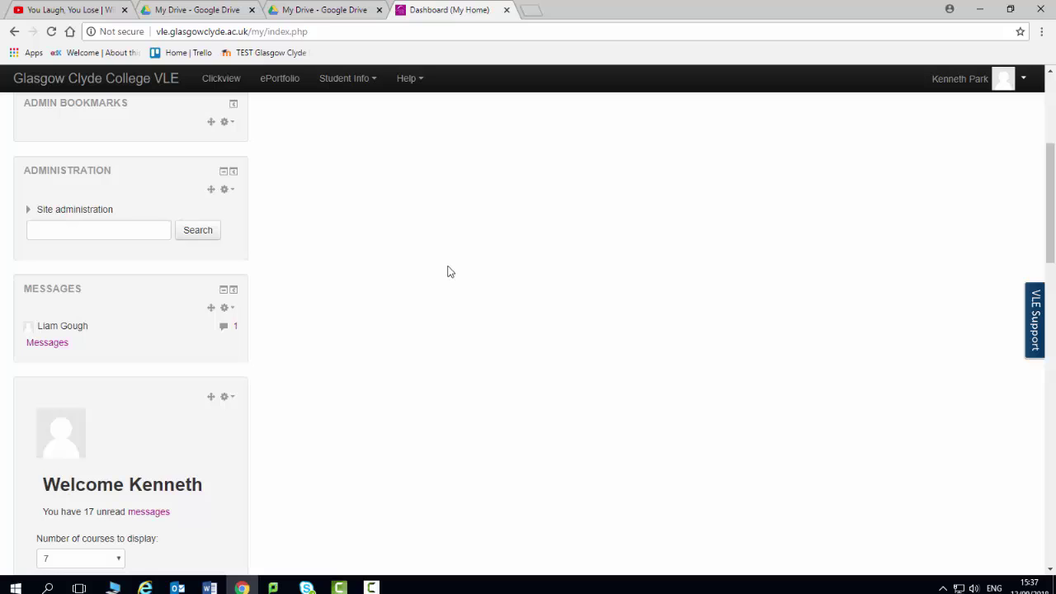
{"action": "left_click_drag", "start_coordinate": [212, 395], "coordinate": [572, 238]}
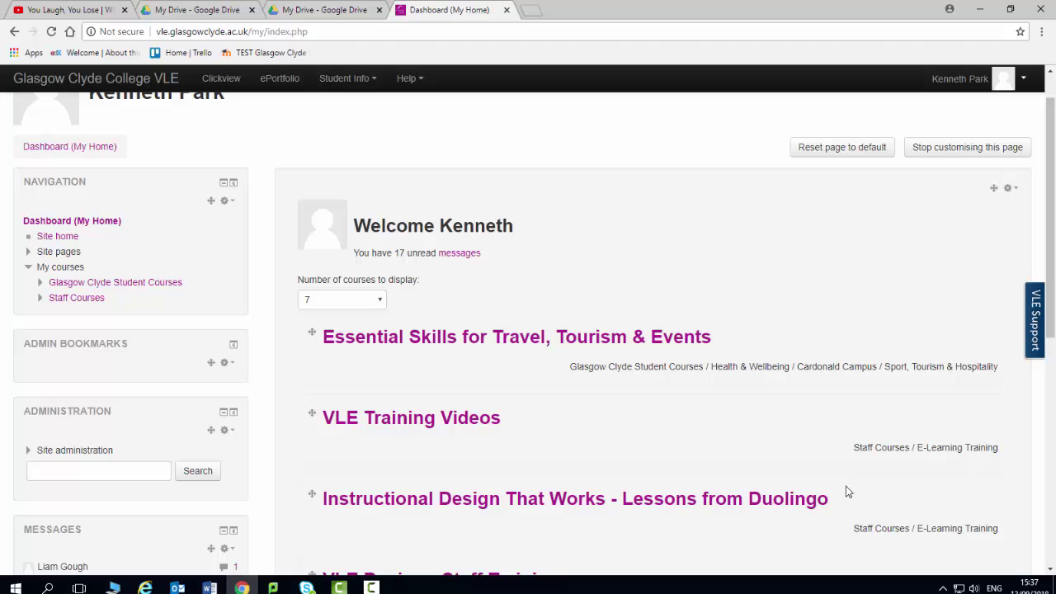
- Set the number of courses to display in the Course overview block to 3
{"action": "mouse_move", "coordinate": [1052, 205]}
{"action": "left_mouse_down"}
{"action": "mouse_move", "coordinate": [1053, 254]}
{"action": "mouse_move", "coordinate": [1052, 187]}
{"action": "left_mouse_up"}
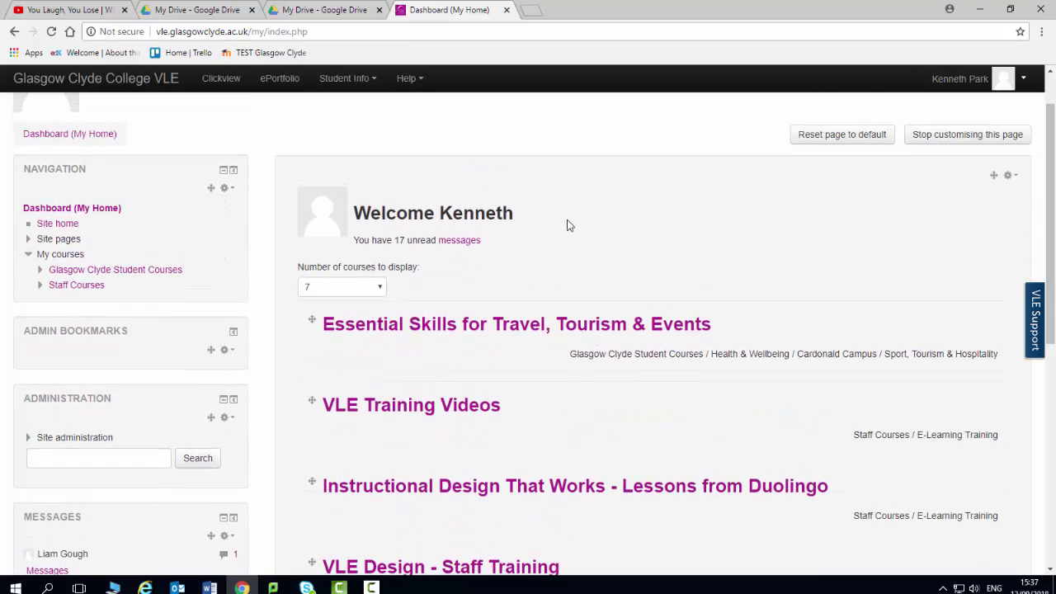
{"action": "left_click", "coordinate": [381, 288]}
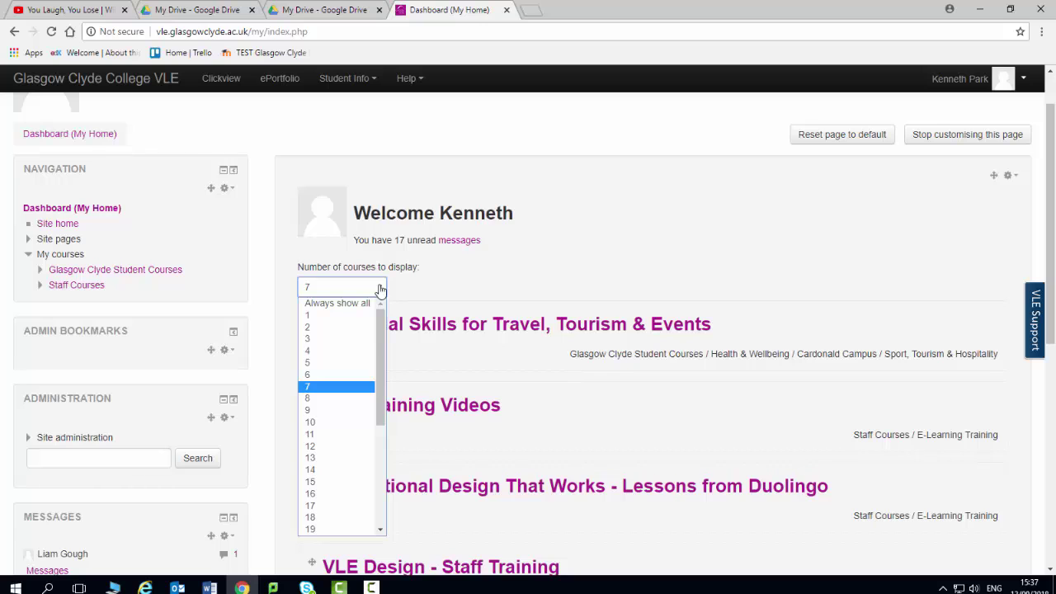
{"action": "left_click", "coordinate": [321, 343]}
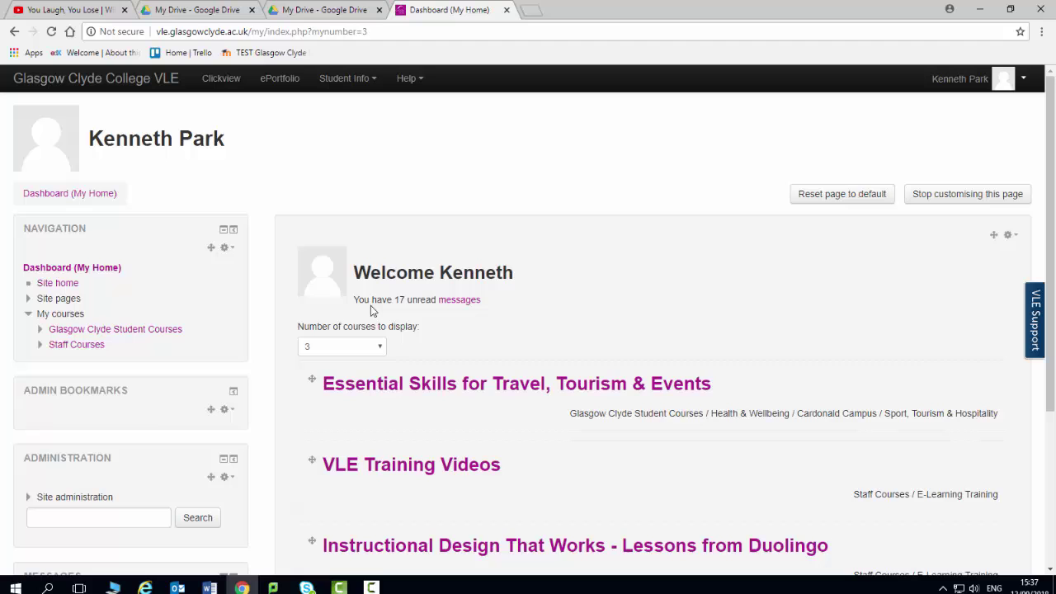
- Move the course Instructional Design That Works - Lessons from Duolingo above Essential Skills for Travel, Tourism & Events and stop customising the page
{"action": "scroll", "coordinate": [494, 363], "scroll_direction": "down", "scroll_amount": 2}
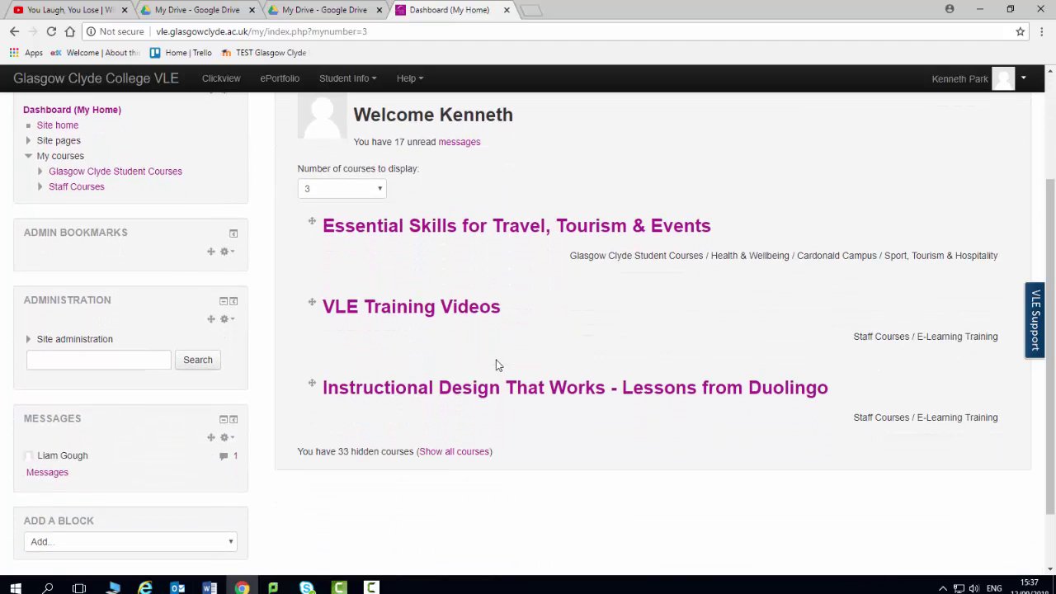
{"action": "left_click_drag", "start_coordinate": [310, 381], "coordinate": [326, 228]}
{"action": "left_click_drag", "start_coordinate": [1049, 244], "coordinate": [1048, 136]}
{"action": "left_click", "coordinate": [952, 203]}
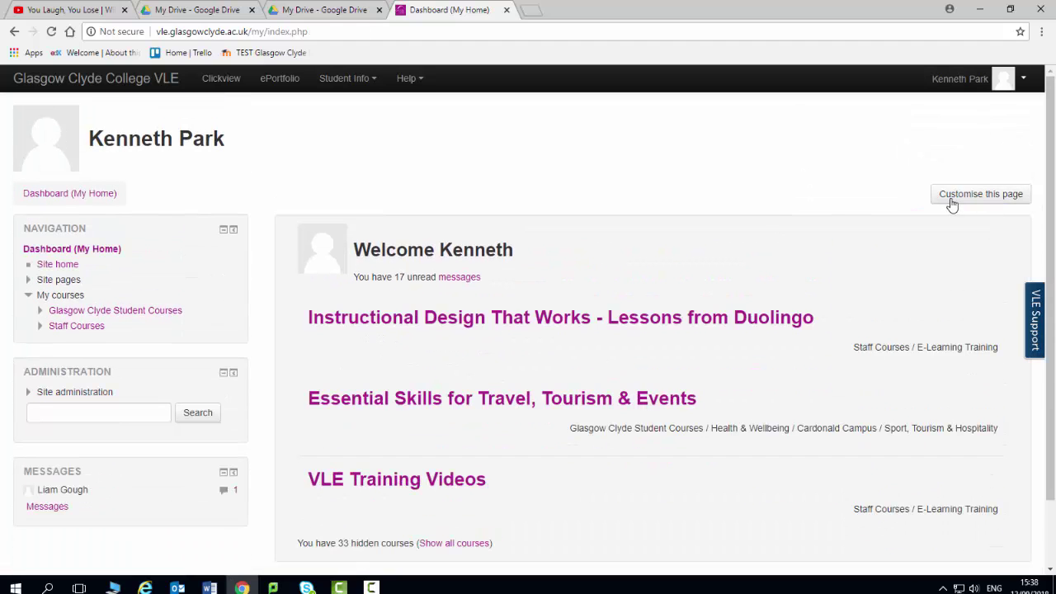
{"action": "left_click_drag", "start_coordinate": [1051, 165], "coordinate": [1054, 196]}
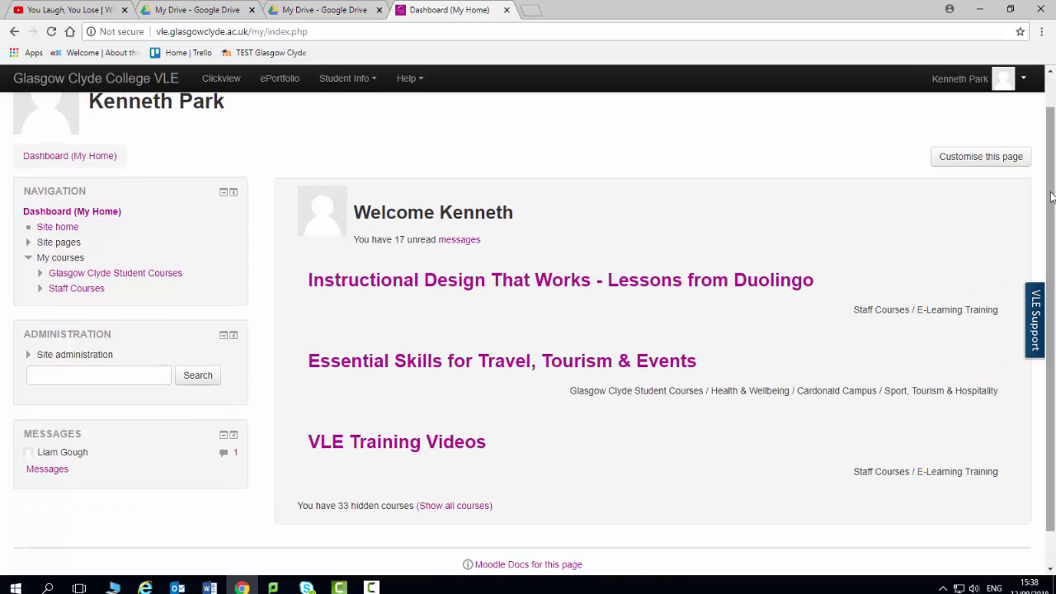